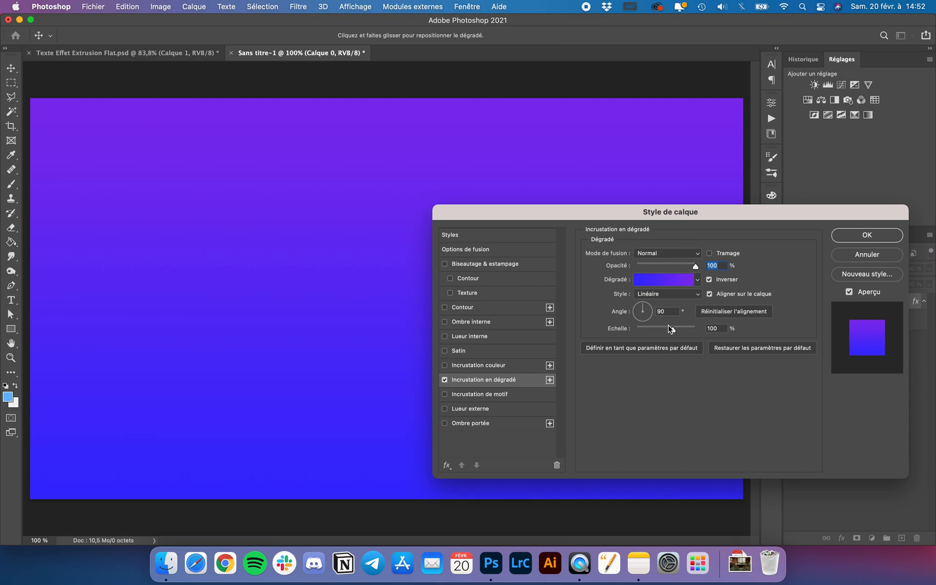
- Edit the background's gradient overlay and set the colour stop at position 0% to #832ded
left_click(667, 281)
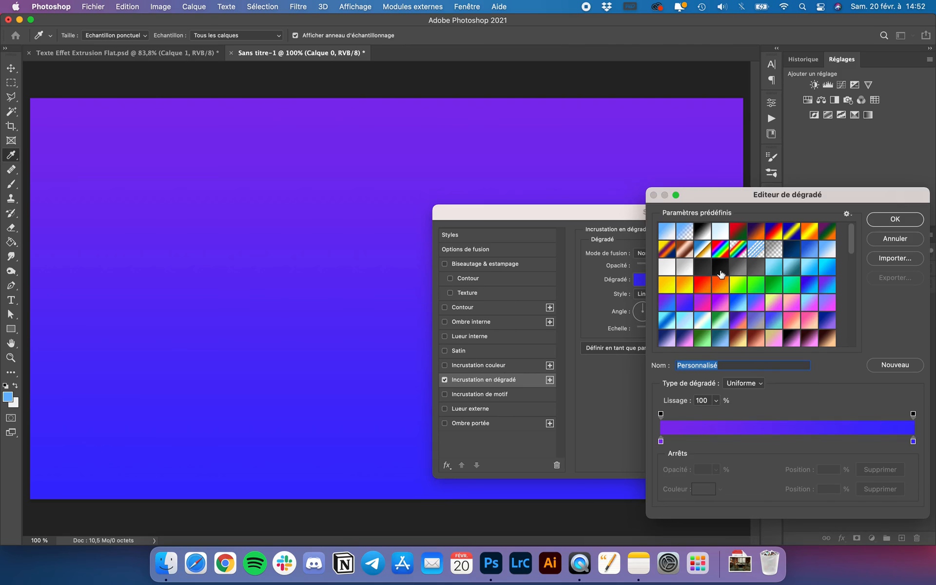
left_click(661, 442)
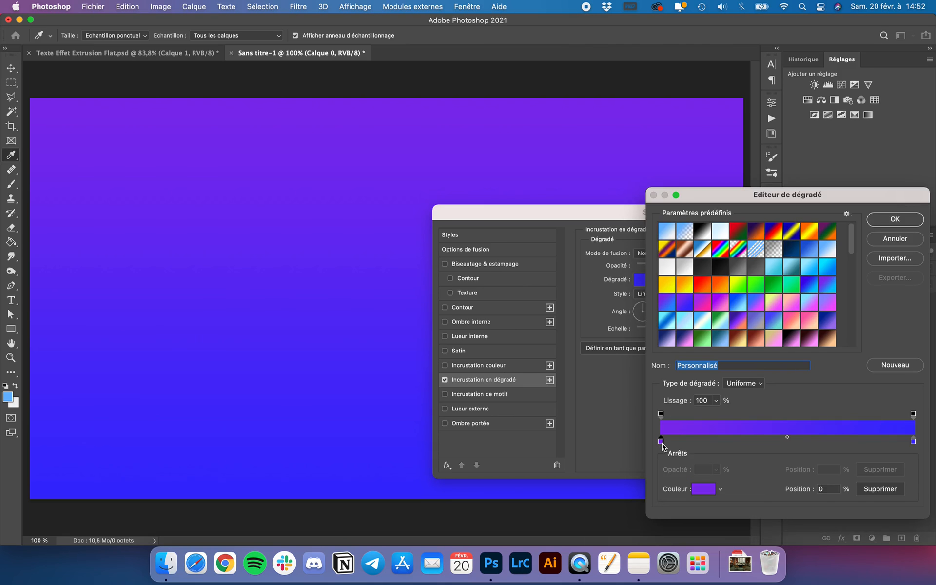
double_click(661, 442)
left_click(665, 390)
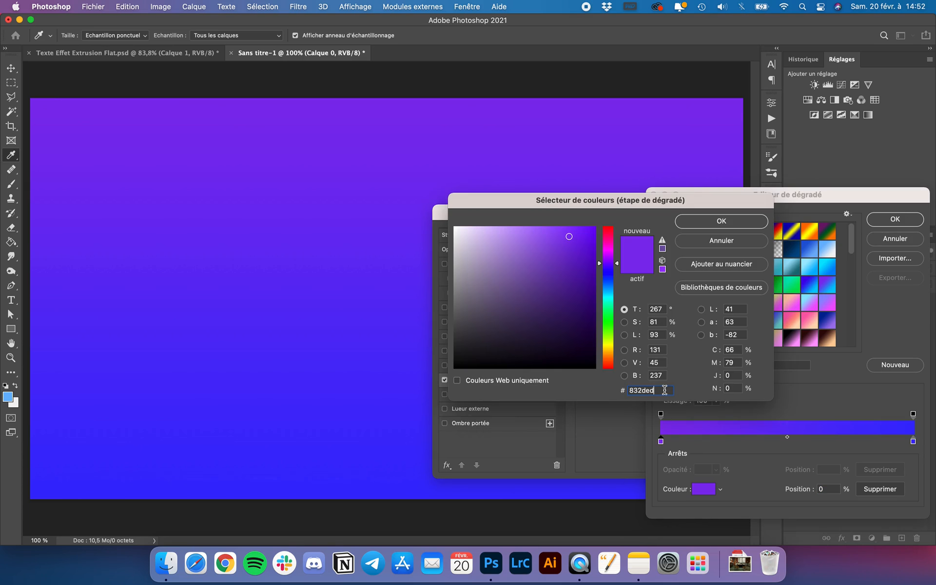
left_click(708, 225)
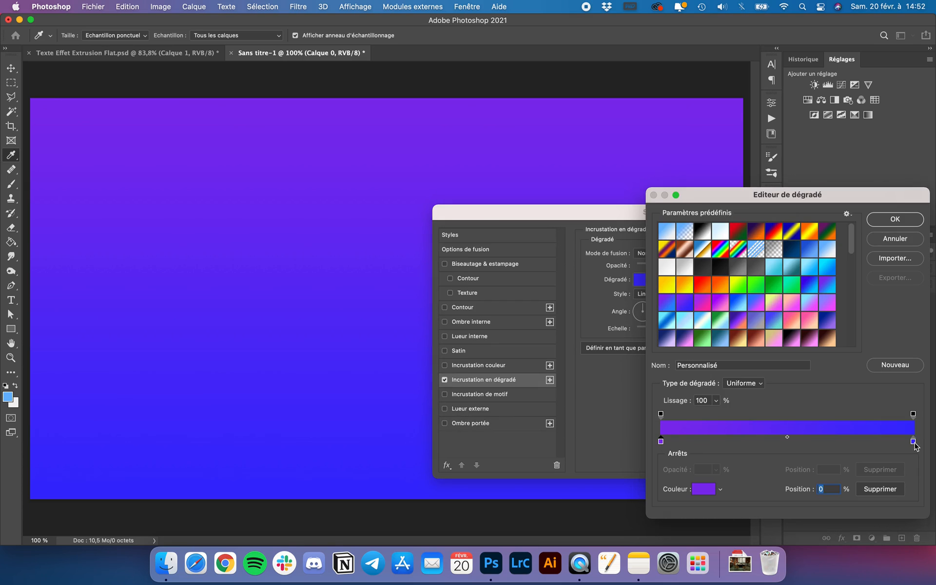
- Set the gradient's colour stop at position 100% to #392afd and apply the gradient overlay to the background layer
double_click(914, 442)
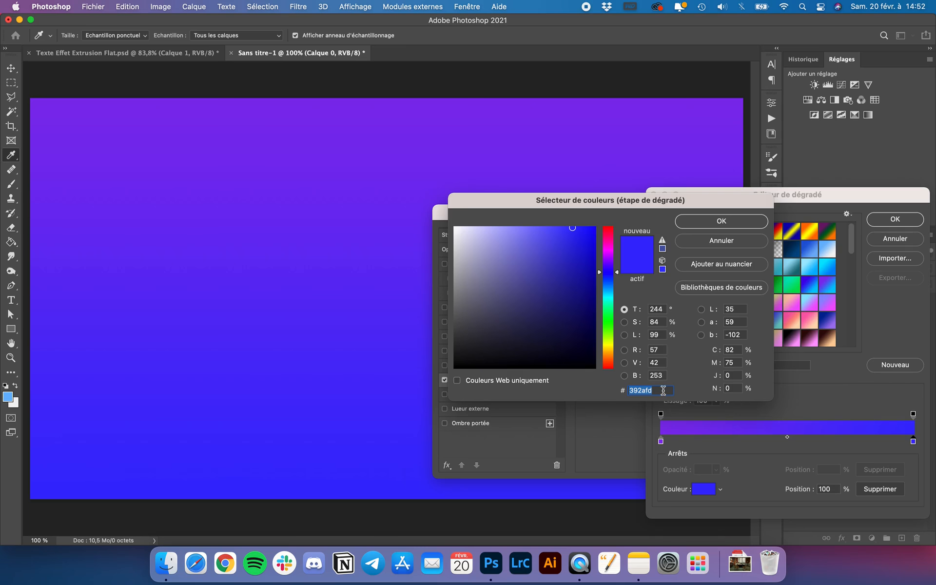
left_click(663, 390)
left_click(705, 223)
left_click(901, 222)
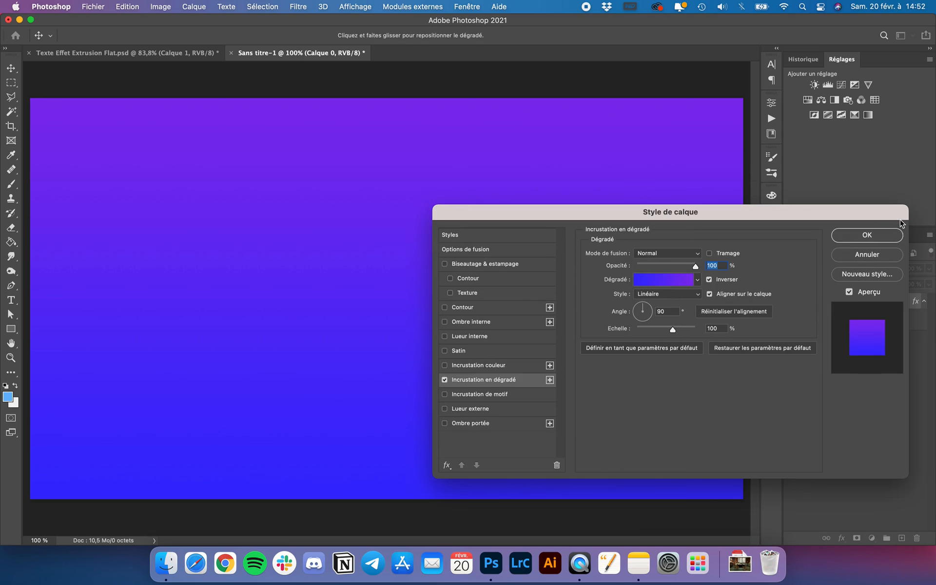
left_click(867, 236)
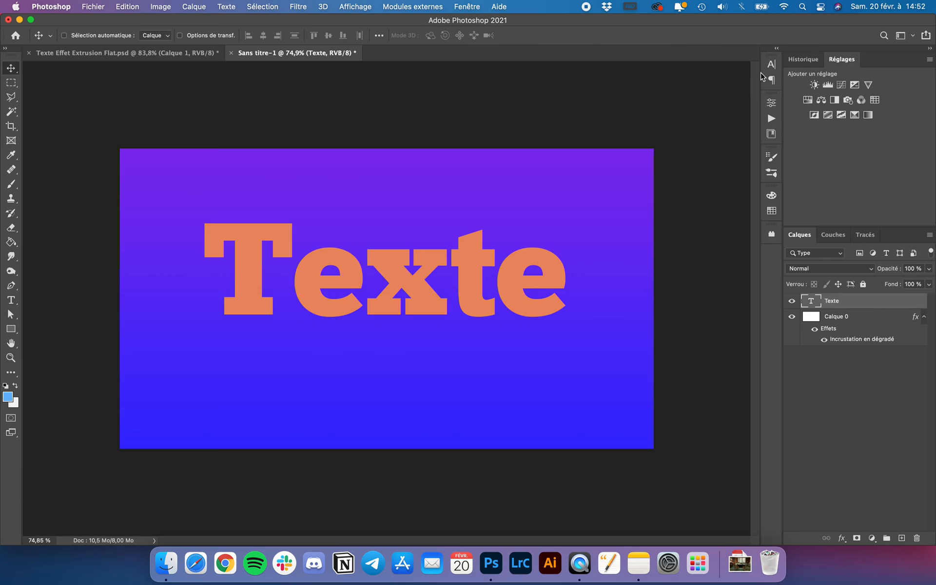
- Examine the font family and font size in the Texte layer's character settings
left_click(771, 64)
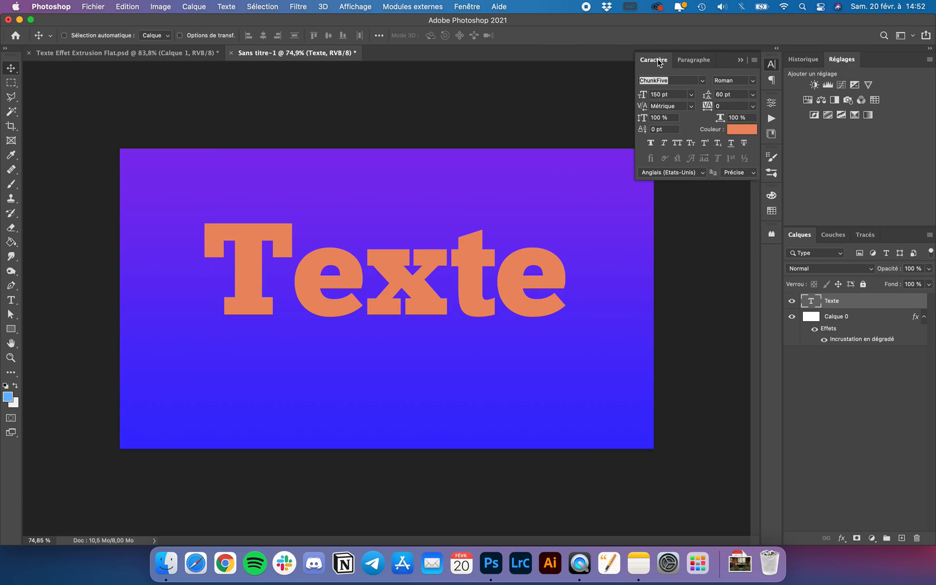
left_click(464, 5)
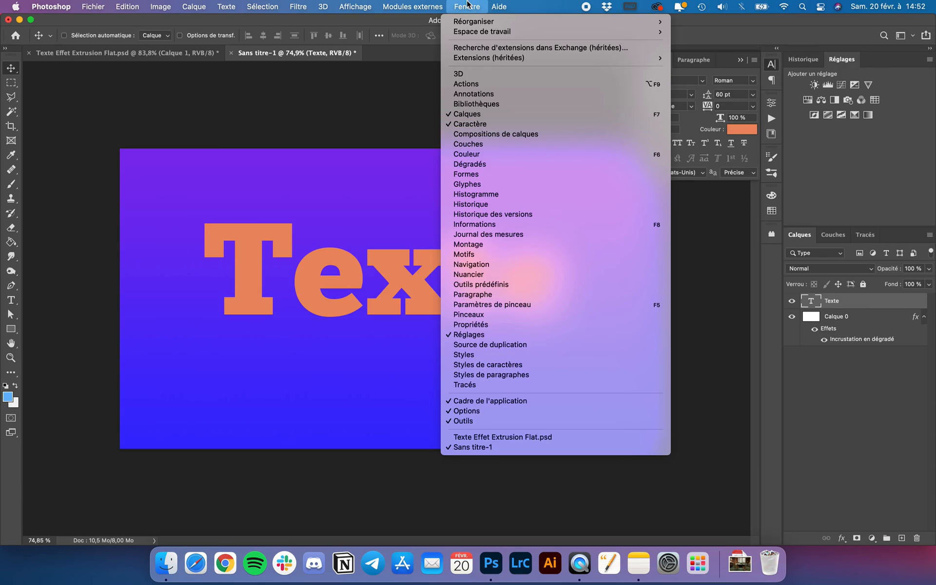
left_click(466, 5)
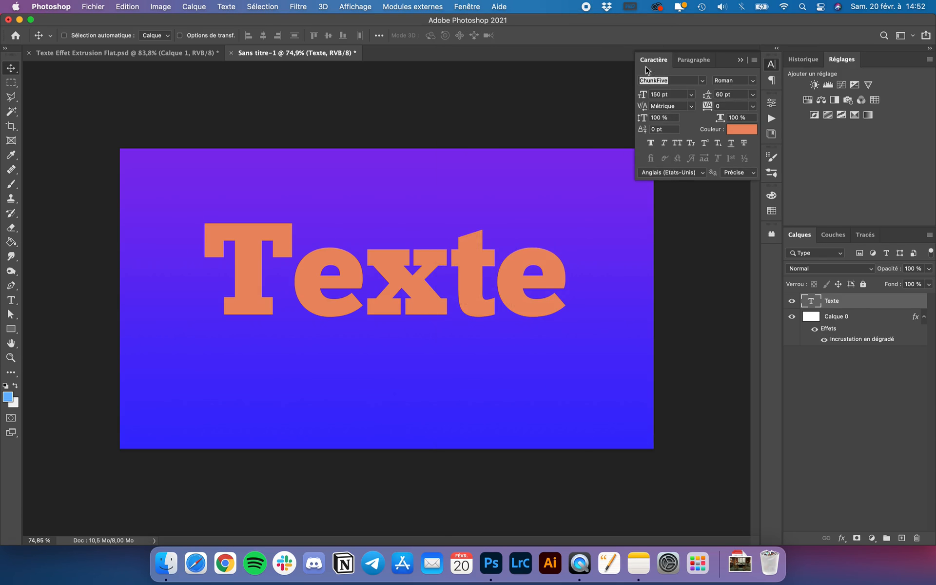
left_click(683, 81)
left_click(678, 95)
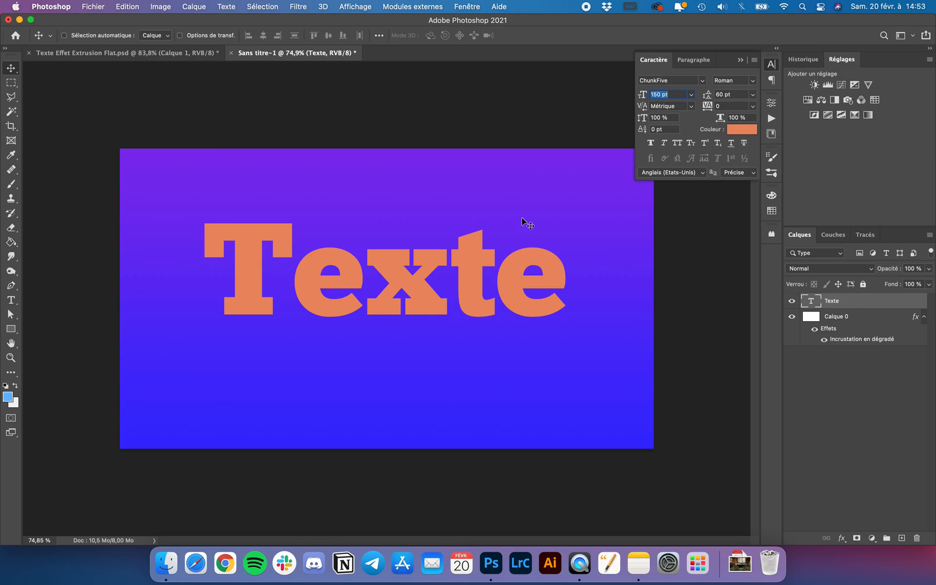
- Move the text down to the vertical middle of the canvas and set the Texte layer's fill to 0%
left_click_drag(478, 248, 471, 265)
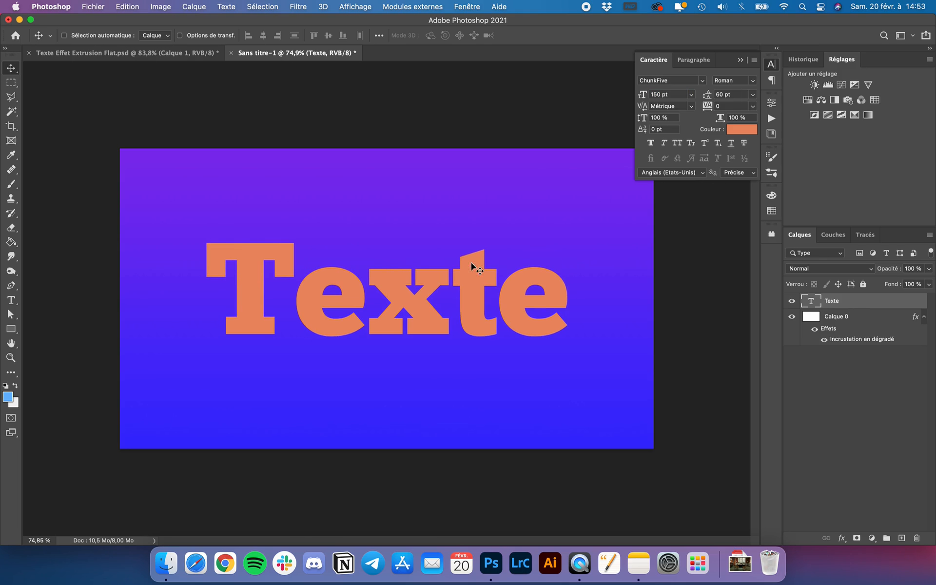
left_click(929, 285)
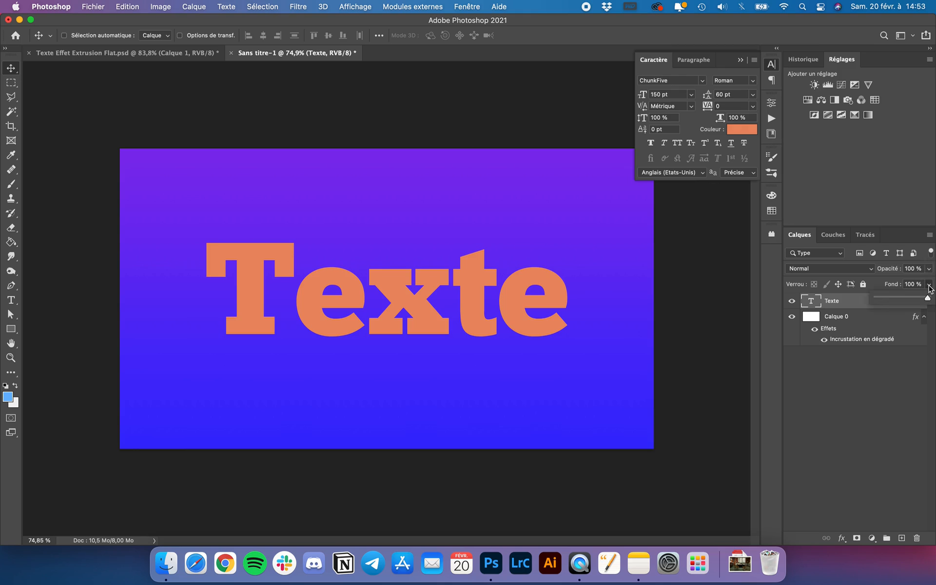
left_click_drag(929, 301, 832, 305)
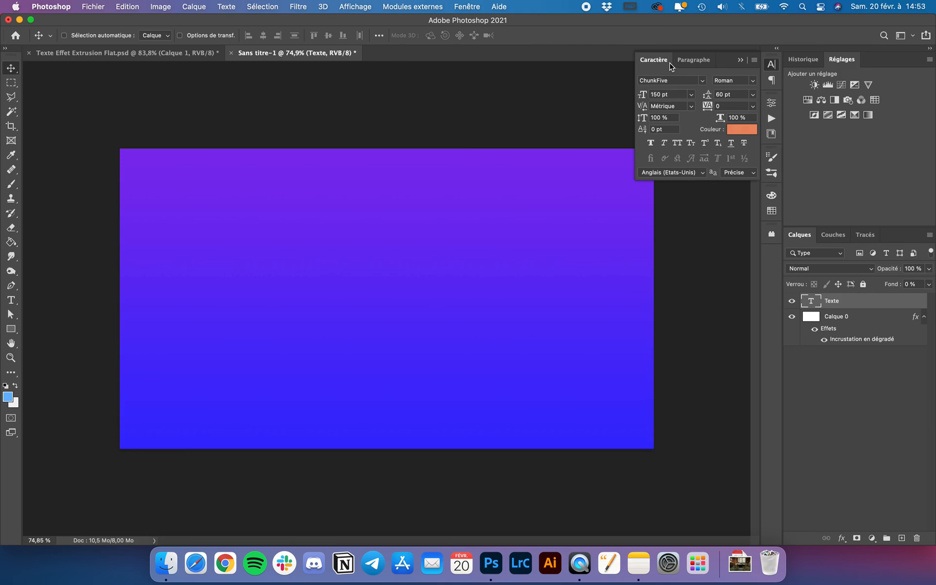
left_click(658, 60)
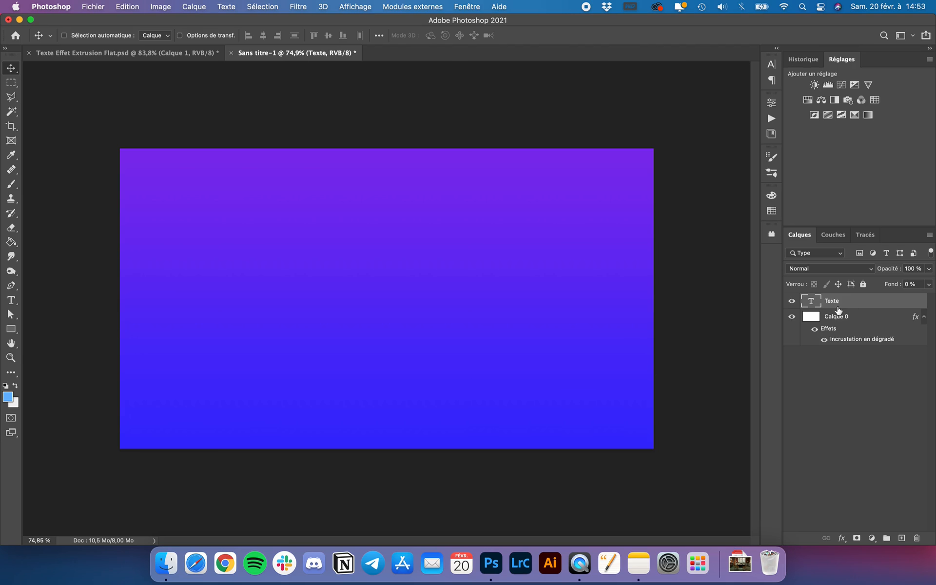
- Apply a white (#ffffff) 10 px Contour effect with Centre position to the Texte layer, leaving Colour Overlay disabled
left_click(842, 538)
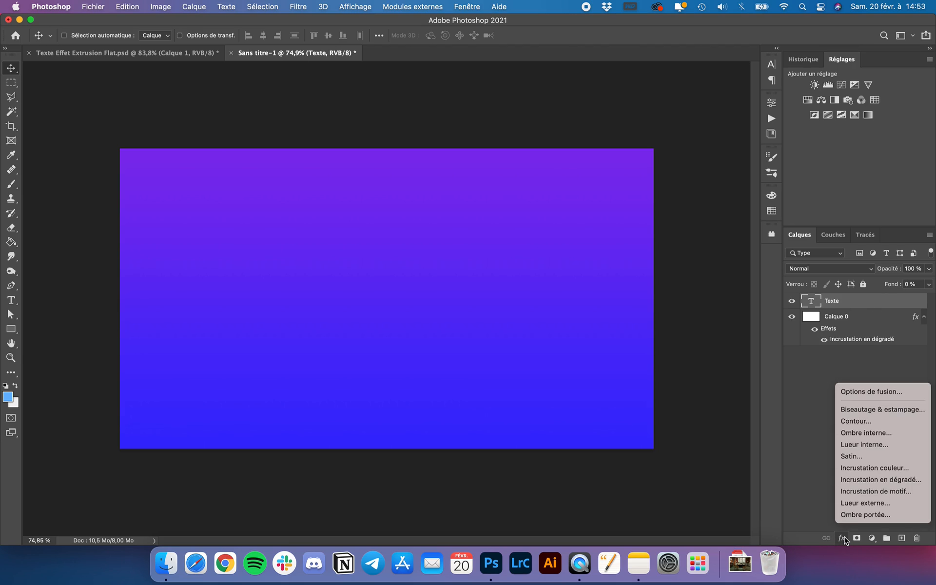
left_click(874, 469)
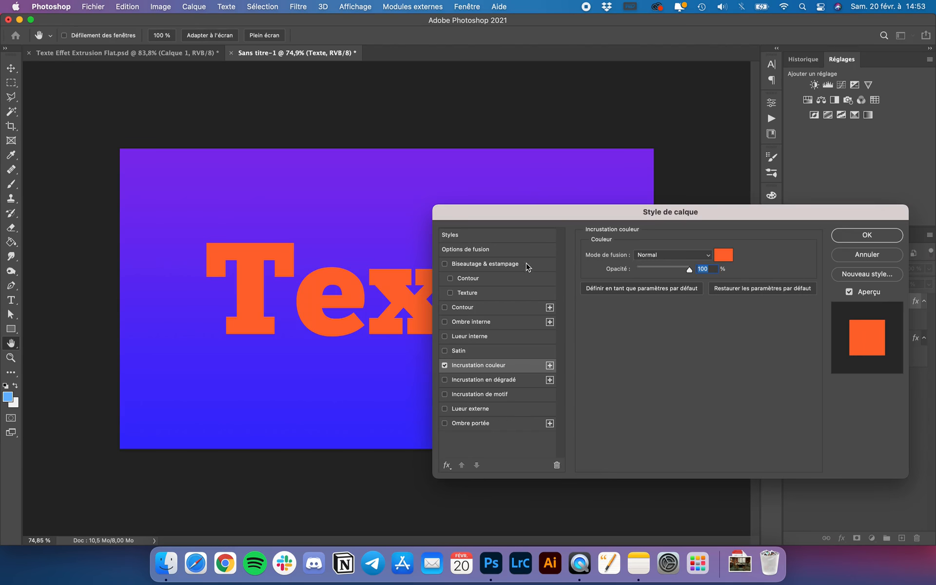
left_click(445, 365)
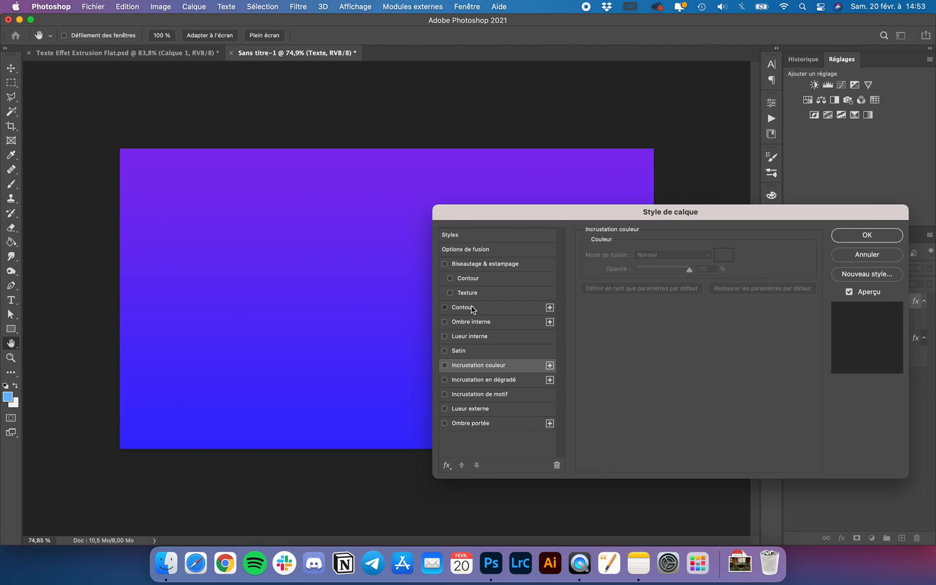
left_click(471, 308)
left_click(621, 335)
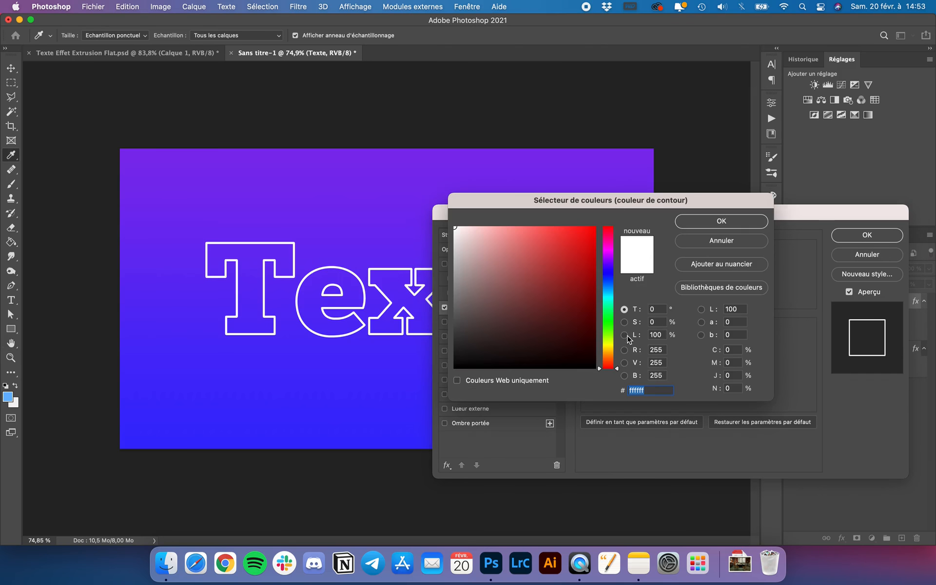
left_click(727, 224)
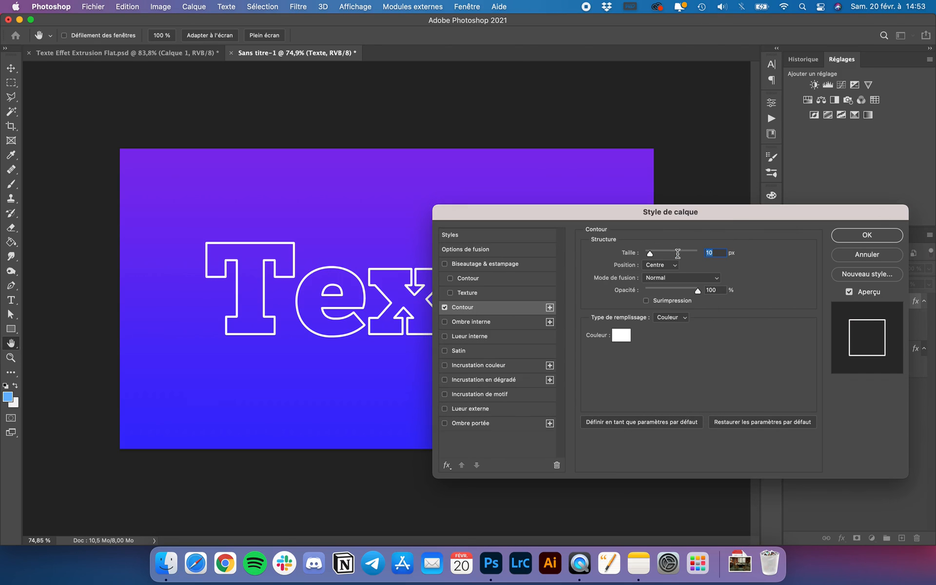
left_click(668, 264)
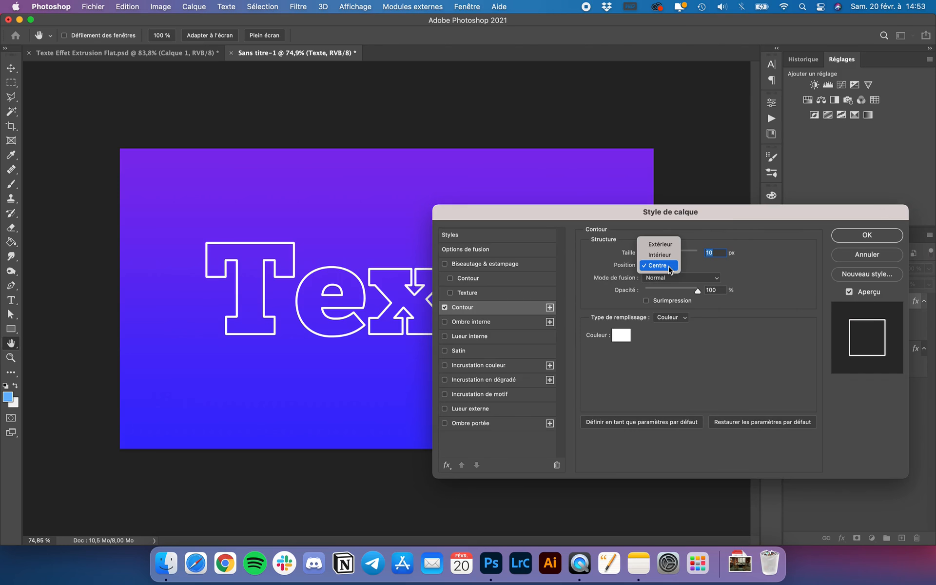
left_click(656, 271)
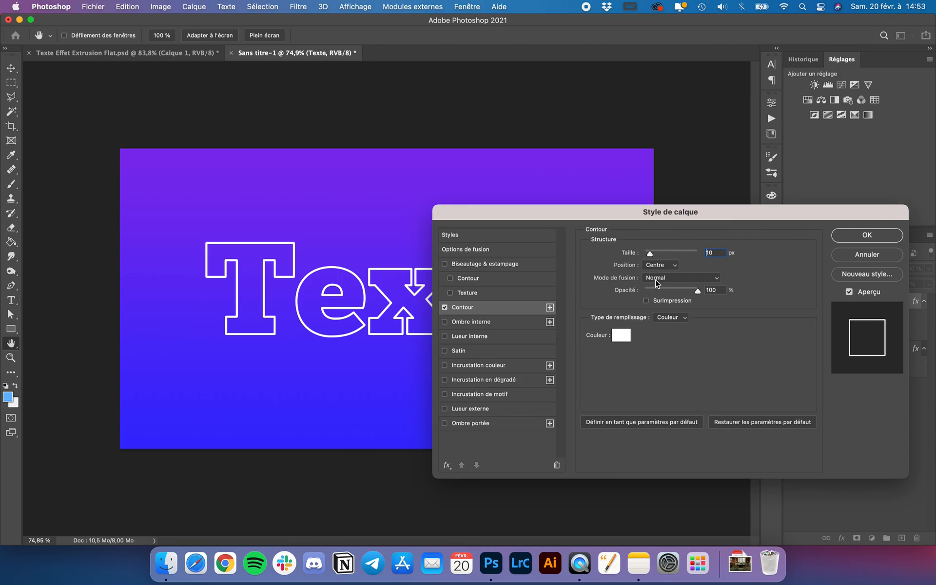
left_click_drag(650, 253, 650, 256)
left_click(867, 235)
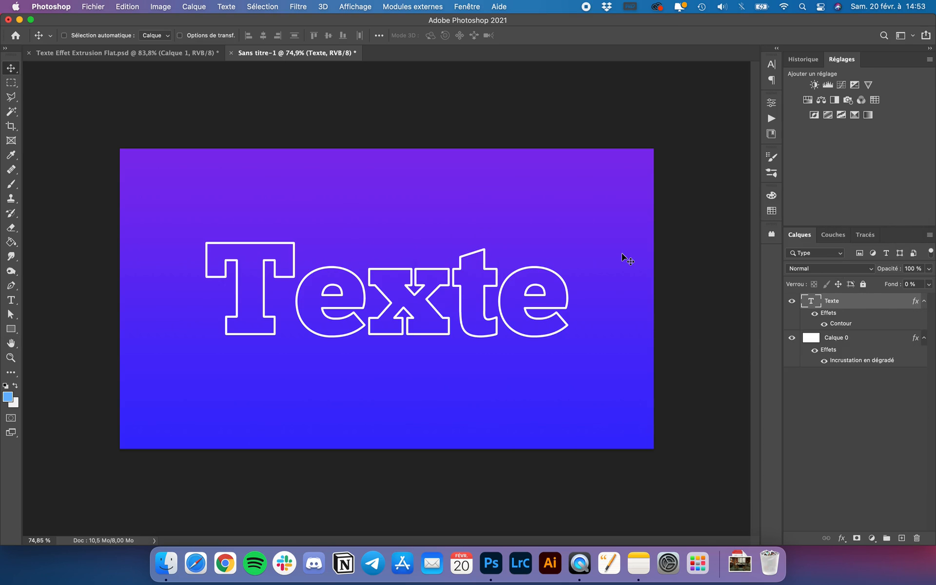
- Rotate the outlined text by -45° so that it rises diagonally across the canvas
key("super")
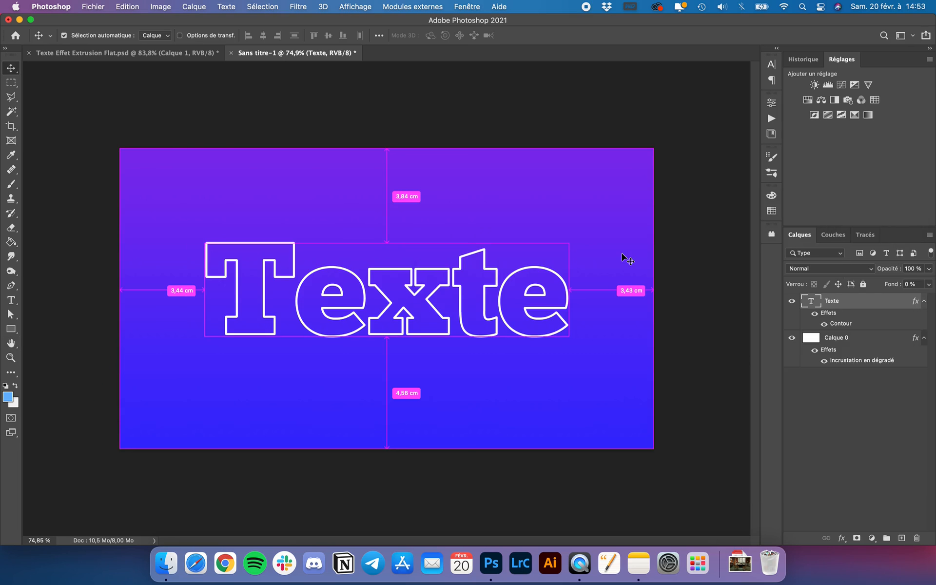
key("super+t")
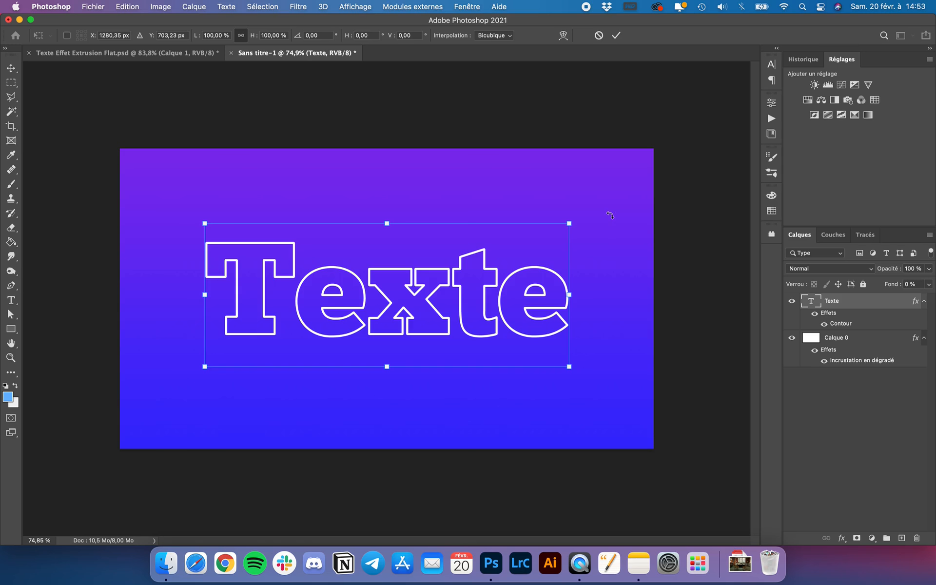
left_click_drag(615, 231, 495, 106)
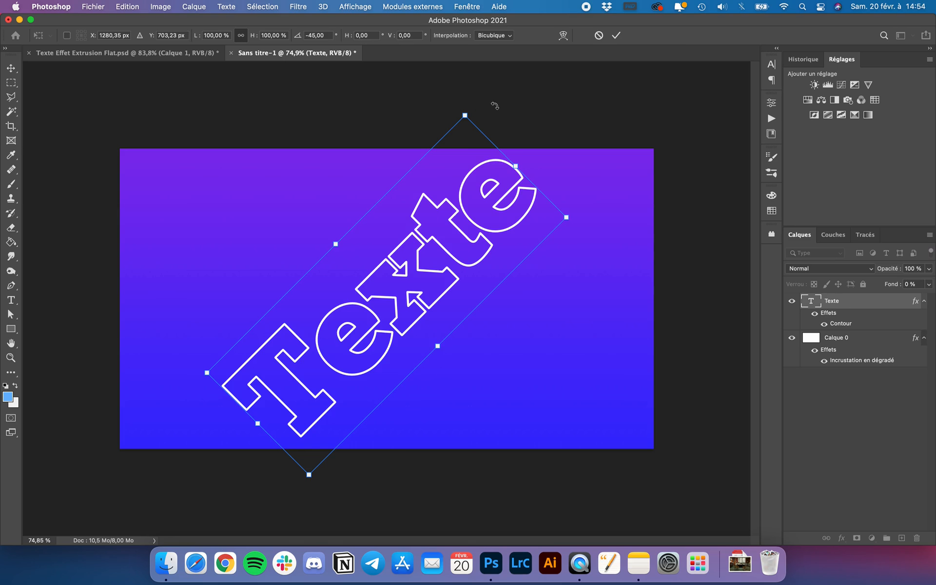
key("Return")
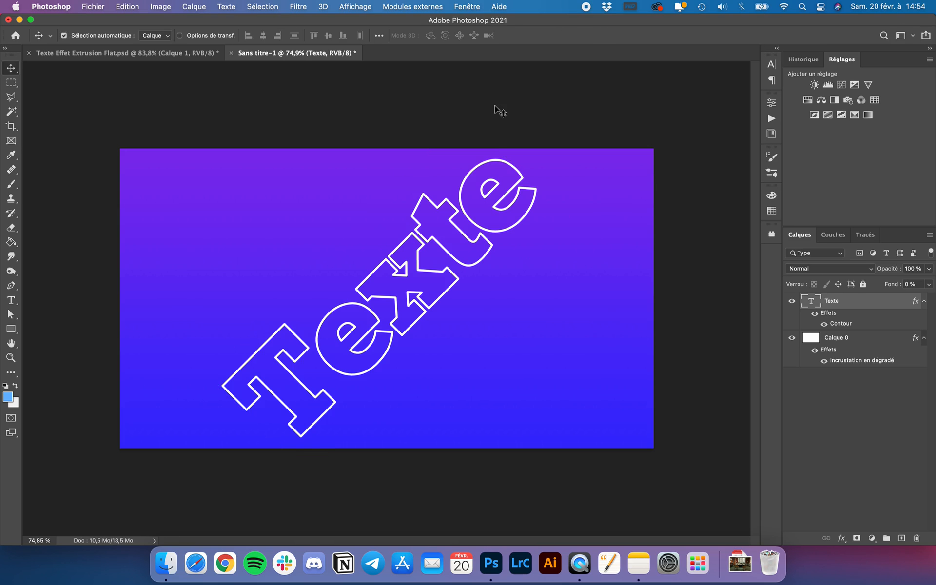
- Duplicate the rotated text layer and shift the copy horizontally to the left by about 0.25 cm
key("super+j")
scroll(570, 193, "up", 3)
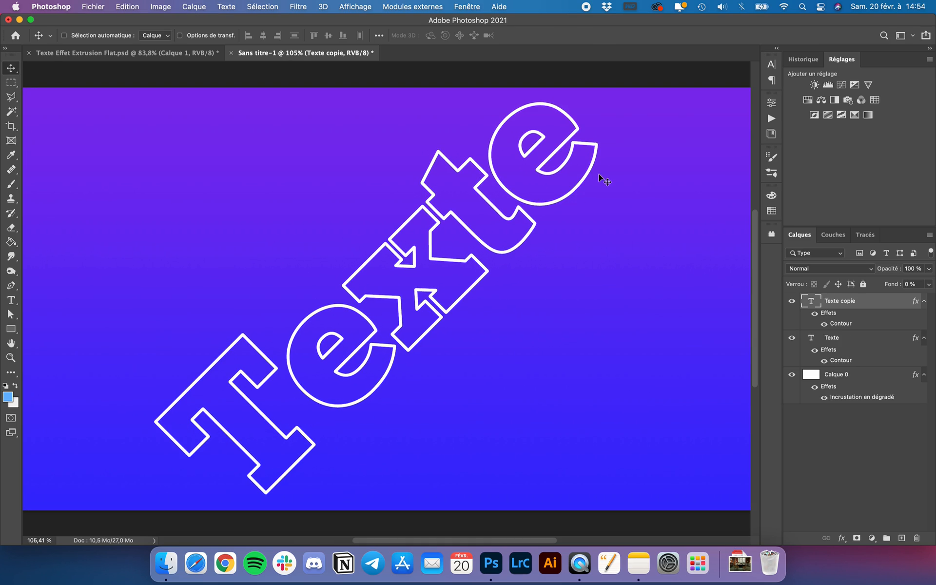
mouse_move(593, 175)
left_mouse_down()
mouse_move(452, 200)
mouse_move(502, 204)
mouse_move(527, 250)
mouse_move(536, 146)
mouse_move(623, 183)
mouse_move(551, 191)
mouse_move(633, 186)
mouse_move(591, 185)
left_mouse_up()
- Create two more text copies, each duplicated from the latest one and offset slightly further left
key("super+j")
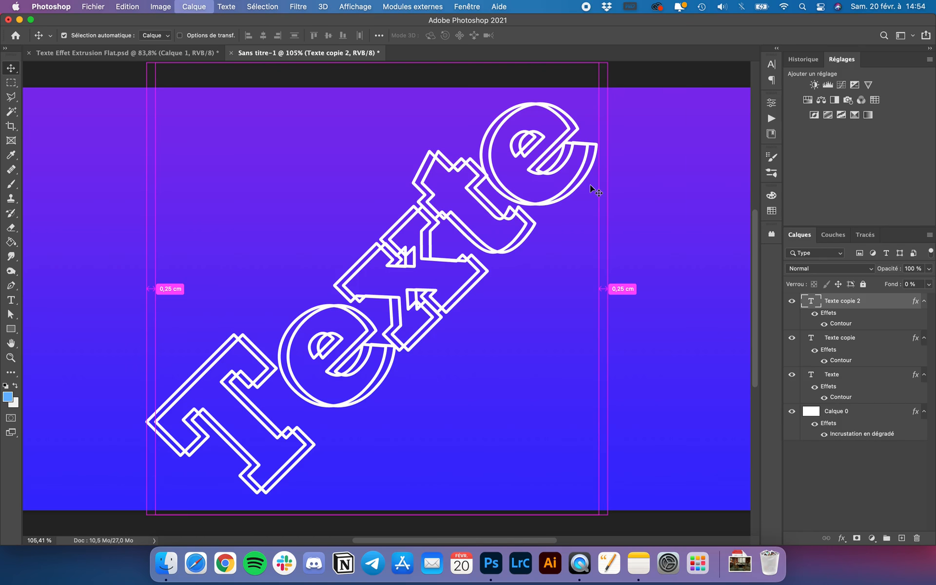
left_click_drag(588, 167, 575, 165)
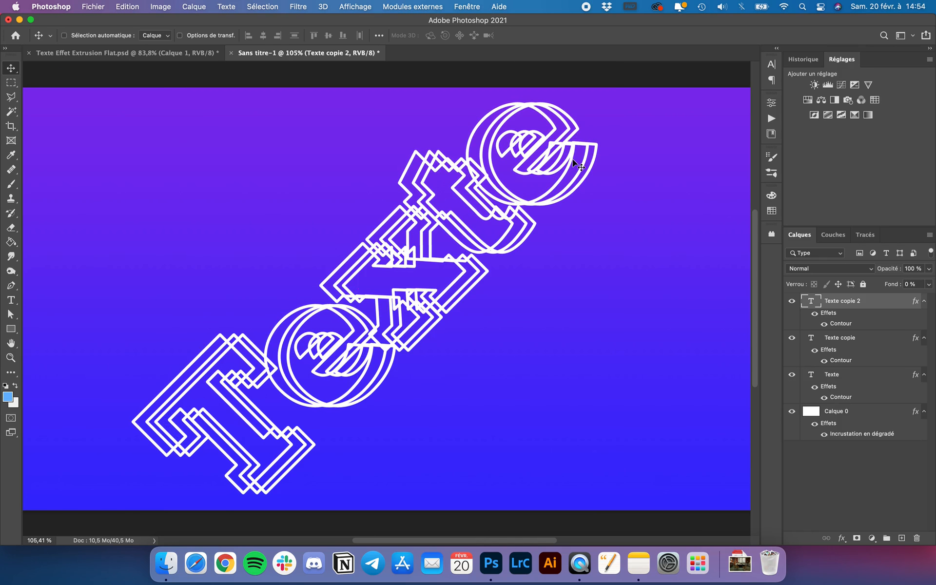
key("super")
key("super+j")
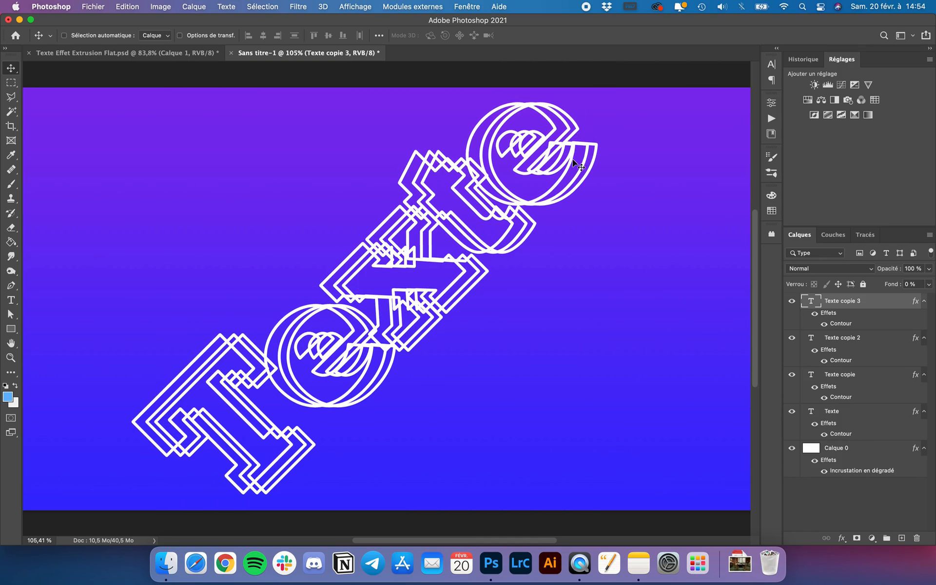
mouse_move(565, 162)
left_mouse_down()
mouse_move(554, 163)
mouse_move(572, 165)
left_mouse_up()
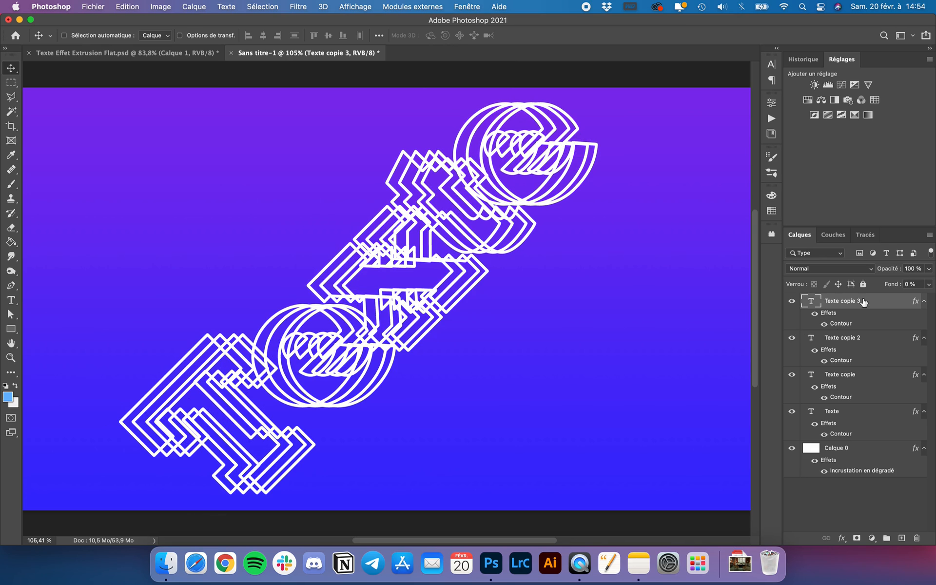
- Select all four text layers and distribute them evenly in the horizontal direction
left_click(843, 418, "shift")
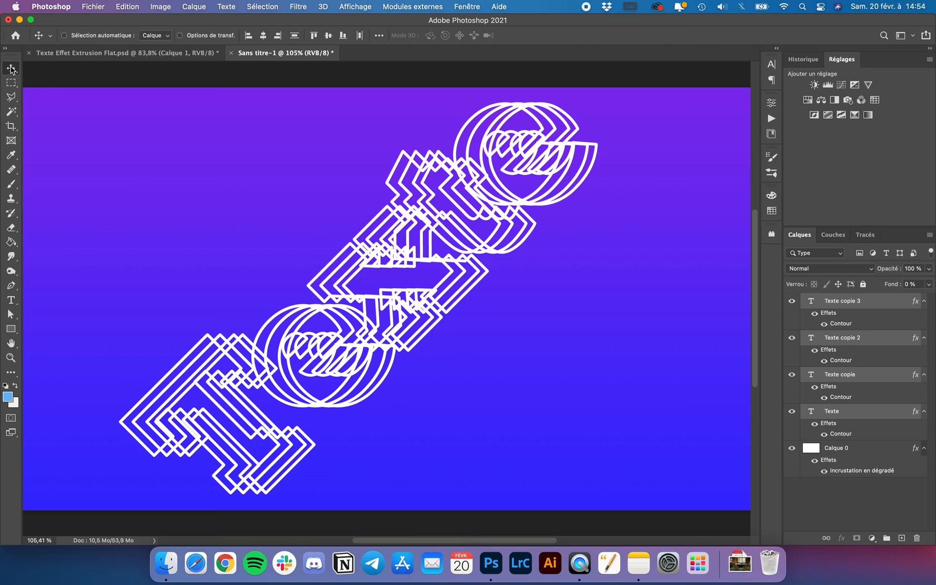
left_click(361, 37)
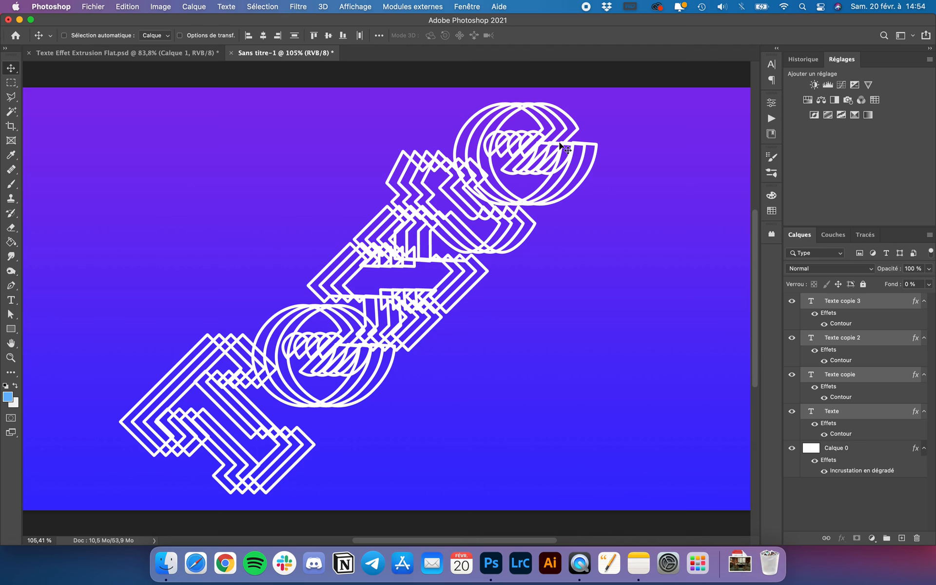
scroll(561, 146, "down", 2)
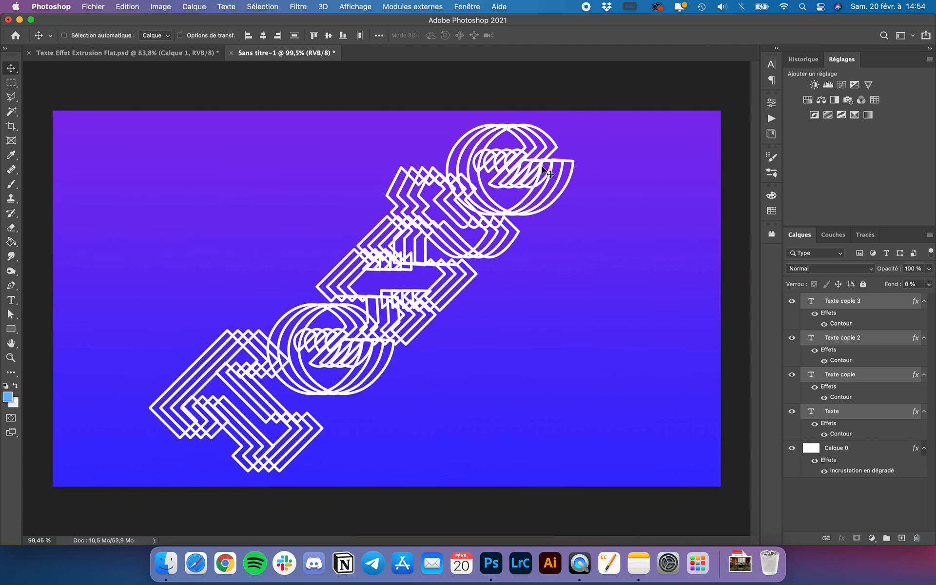
- Rotate the four selected text layers together with Free Transform until the text runs horizontally again
scroll(543, 170, "down", 1)
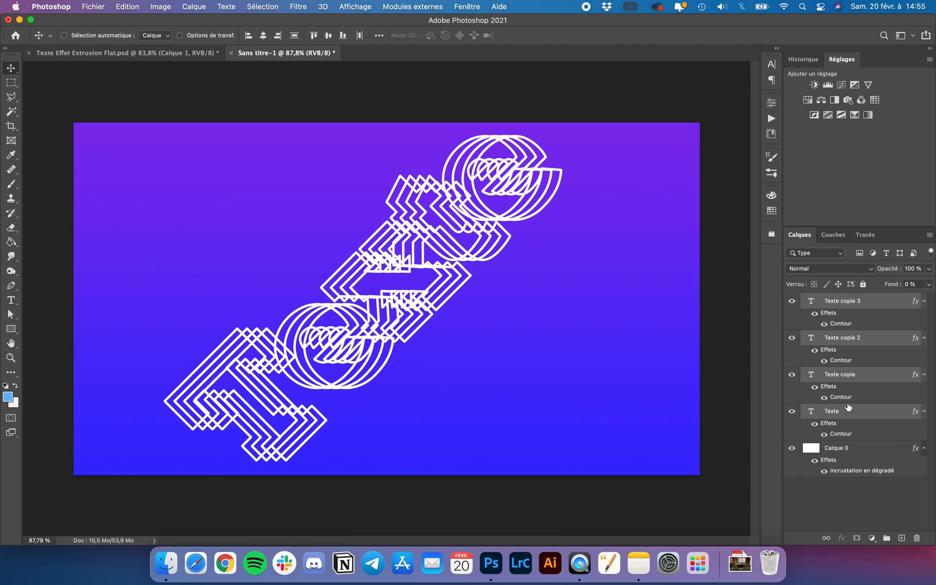
key("super")
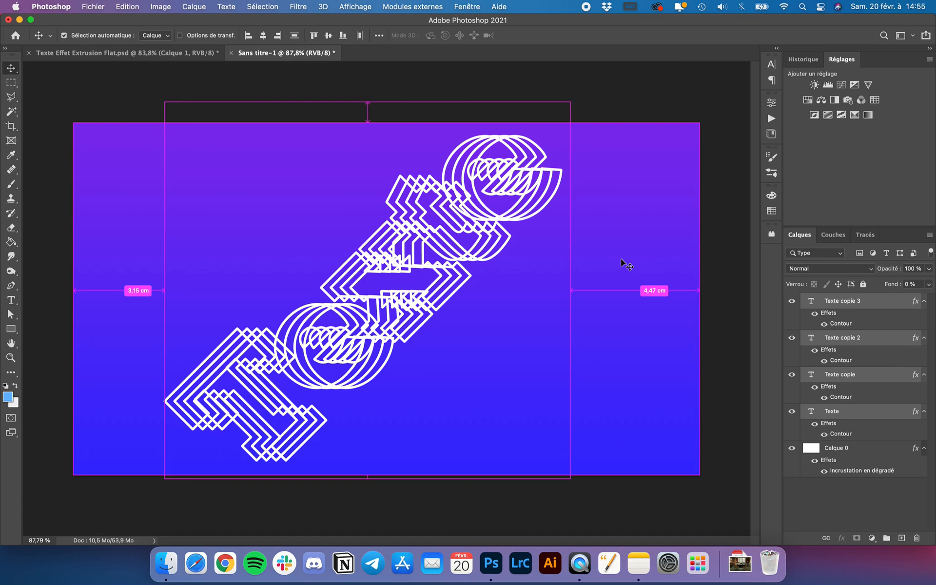
key("super+t")
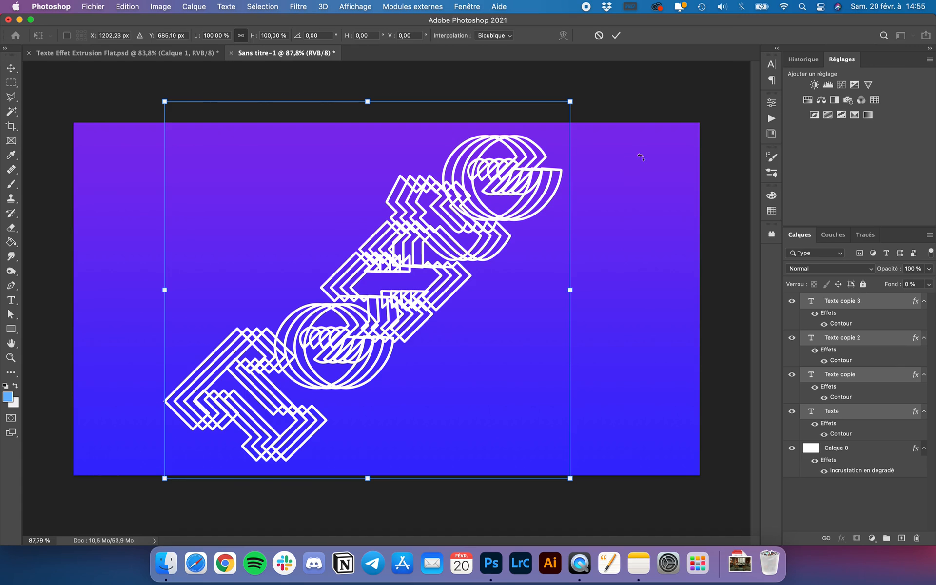
left_click_drag(642, 211, 640, 299)
key("Return")
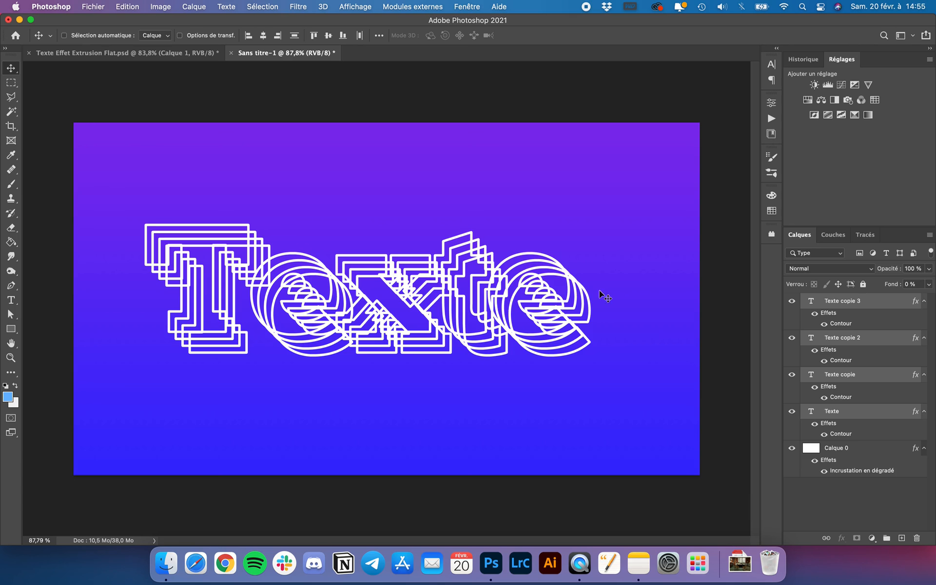
- Hide the layers Texte copie 2, Texte copie and Texte, leaving only Texte copie 3 displayed above the background
left_click(844, 306)
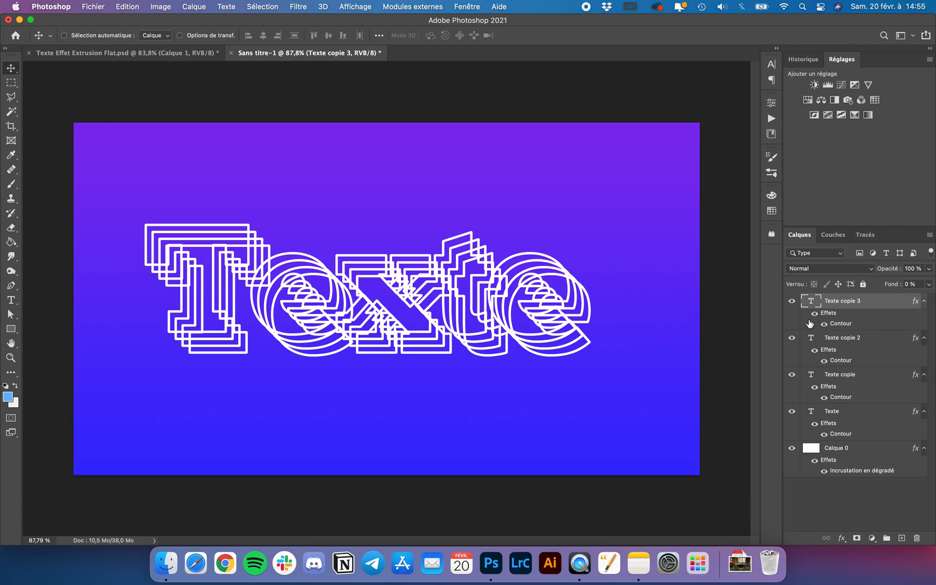
left_click_drag(793, 338, 793, 390)
left_click(791, 412)
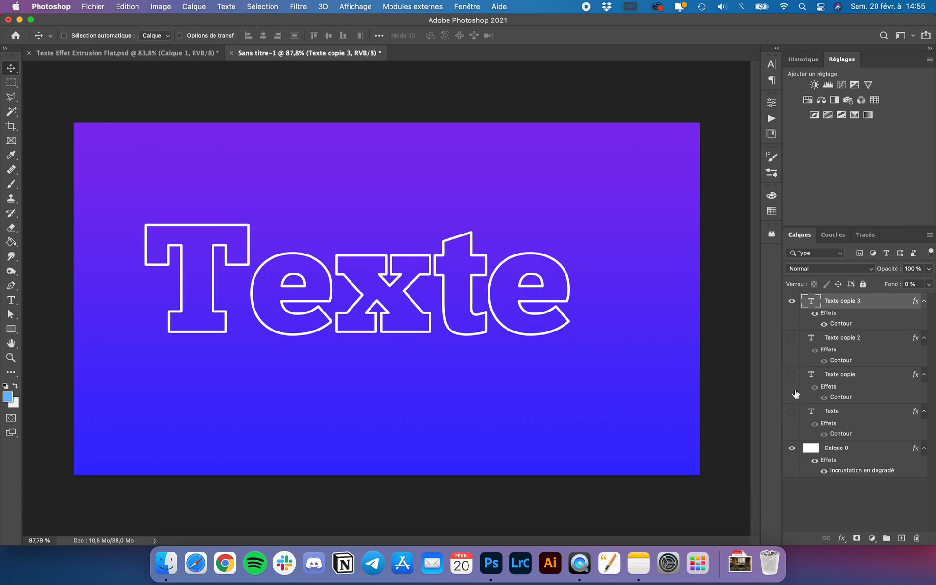
- Show the Texte copie 2 layer again and add a layer mask to it
left_click(843, 339)
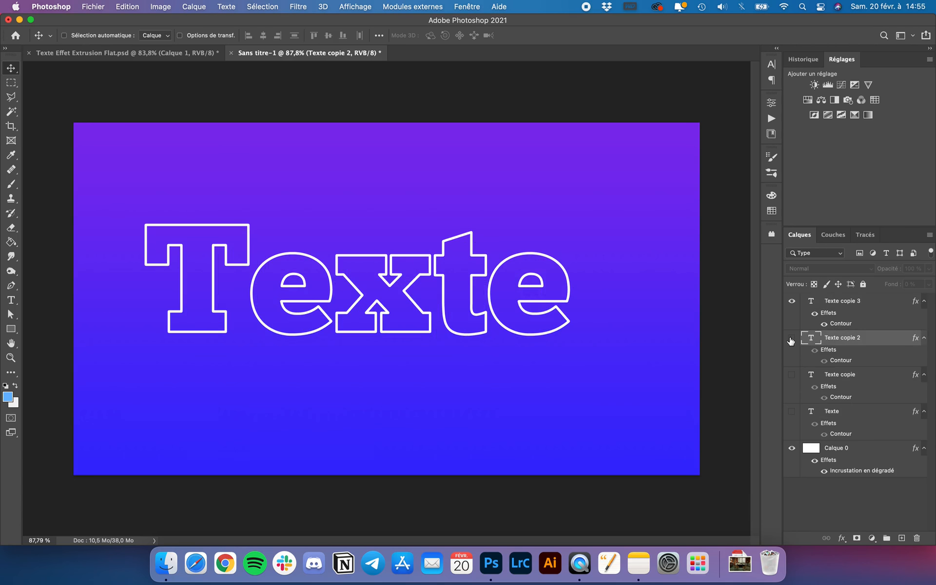
left_click(791, 341)
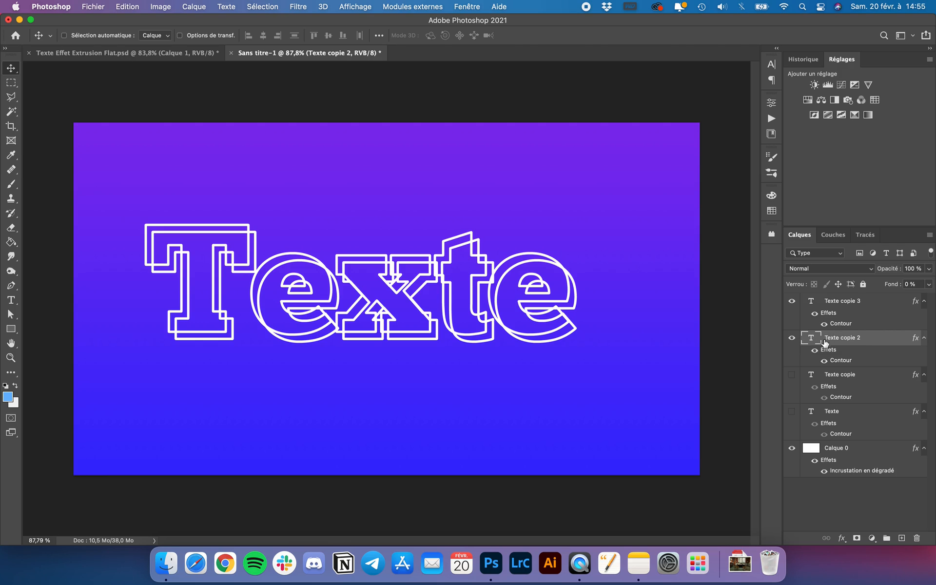
left_click(845, 304)
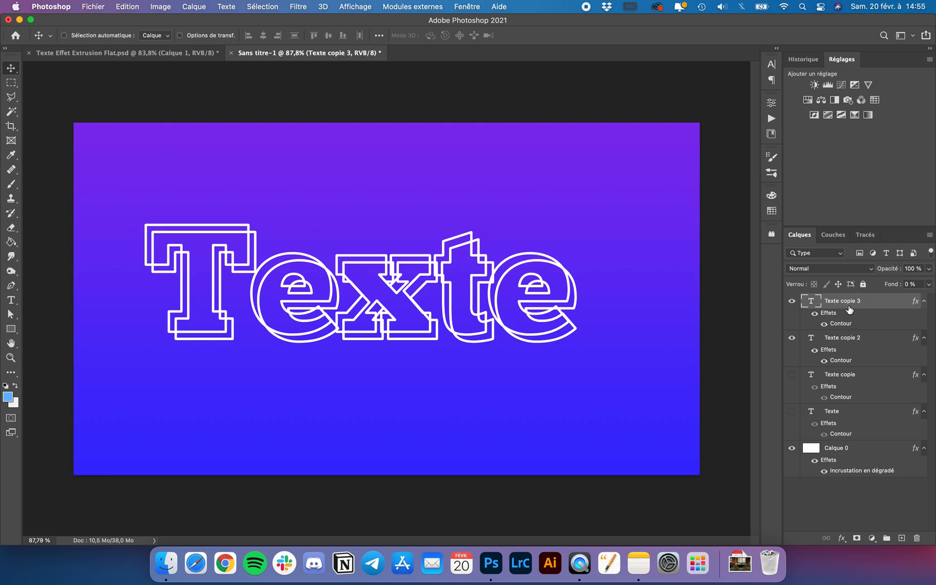
left_click(843, 339)
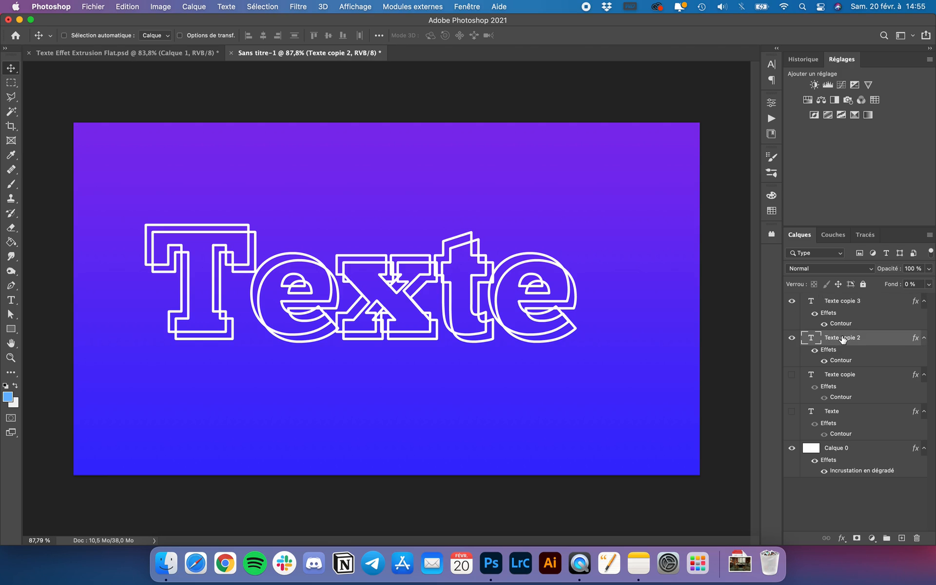
left_click(857, 538)
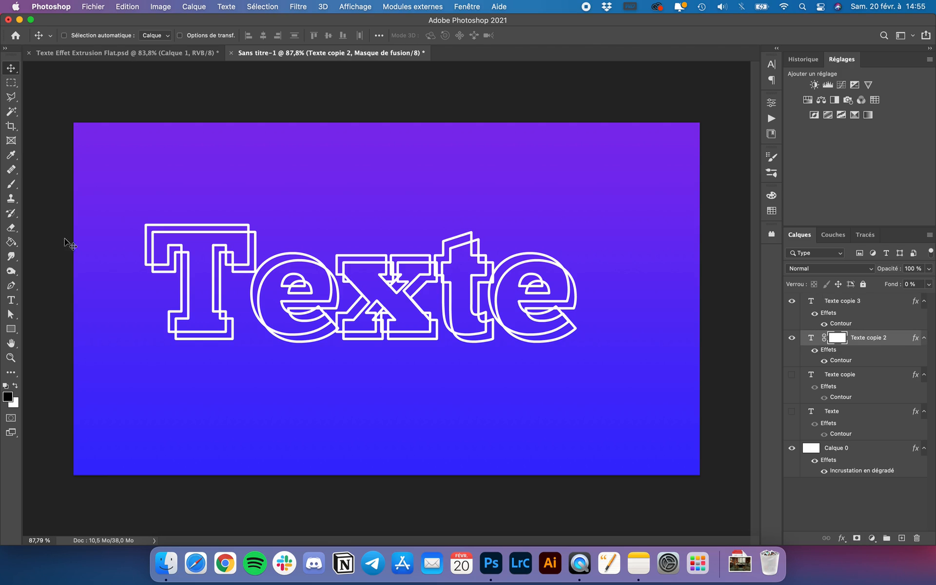
- Set up the Brush tool with the hard round tip Arrondi net at 100% hardness
left_click(11, 184)
left_click(74, 35)
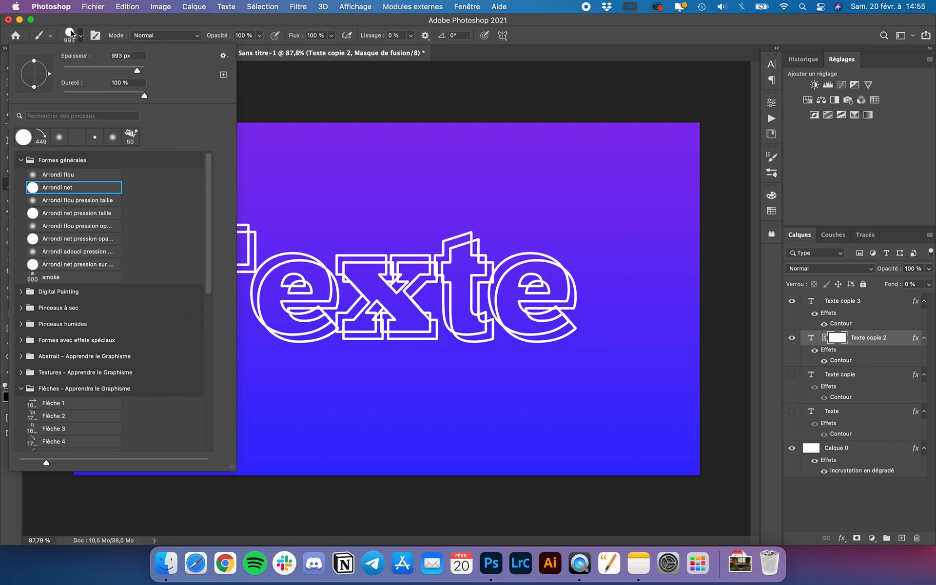
left_click(54, 189)
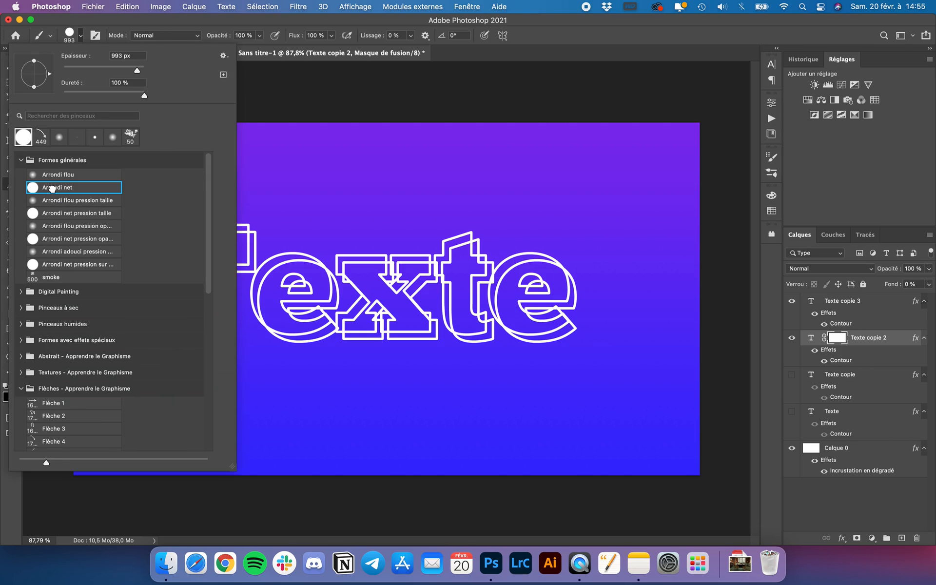
left_click(144, 97)
left_click(153, 27)
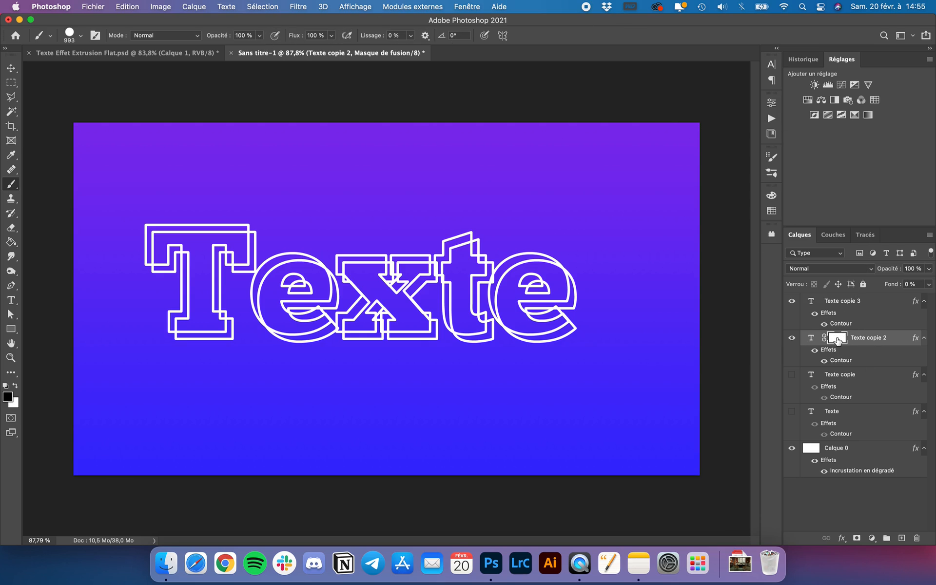
- Load the Texte copie 3 letter shapes as a selection, paint black inside it on Texte copie 2's mask, and deselect
left_click_drag(838, 340, 813, 304)
left_click(813, 304, "super")
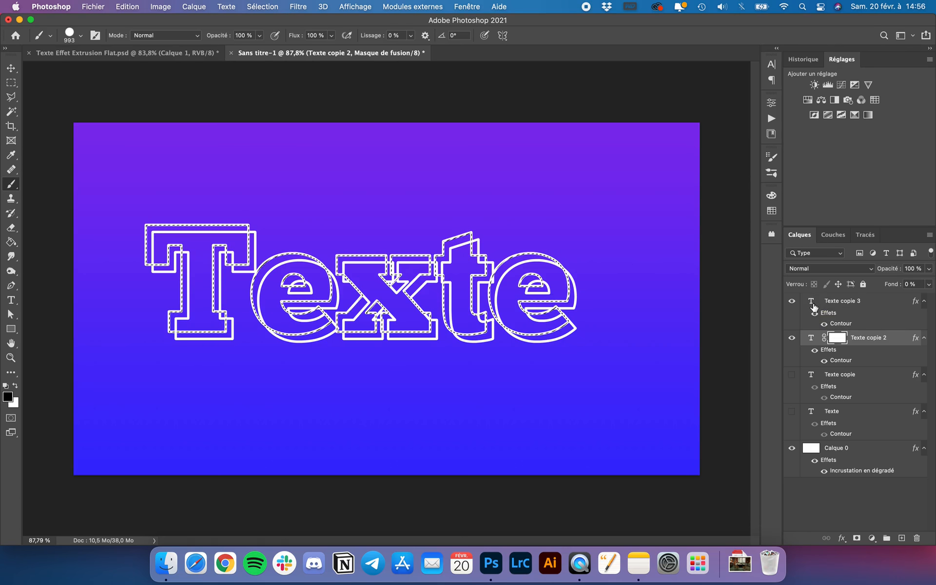
key("super+d")
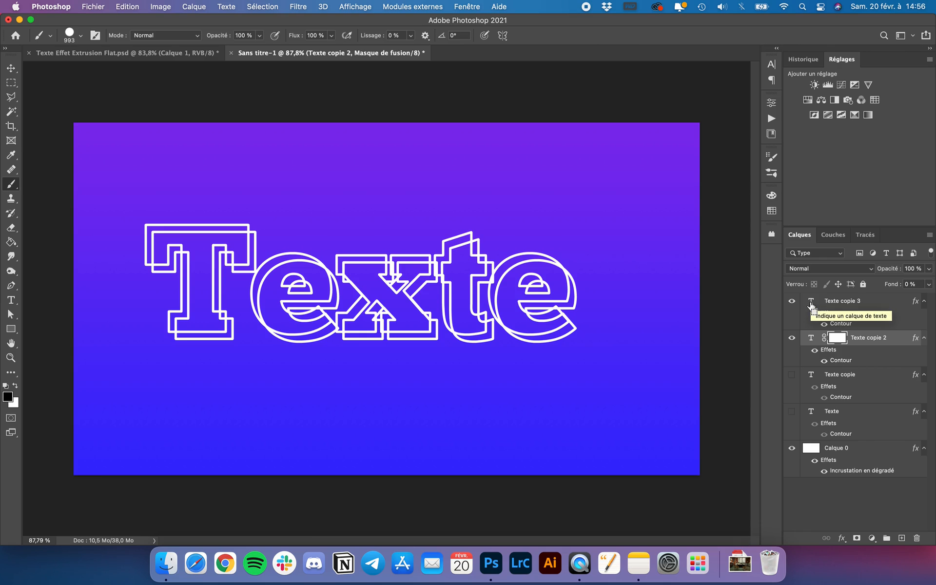
left_click(811, 303, "super")
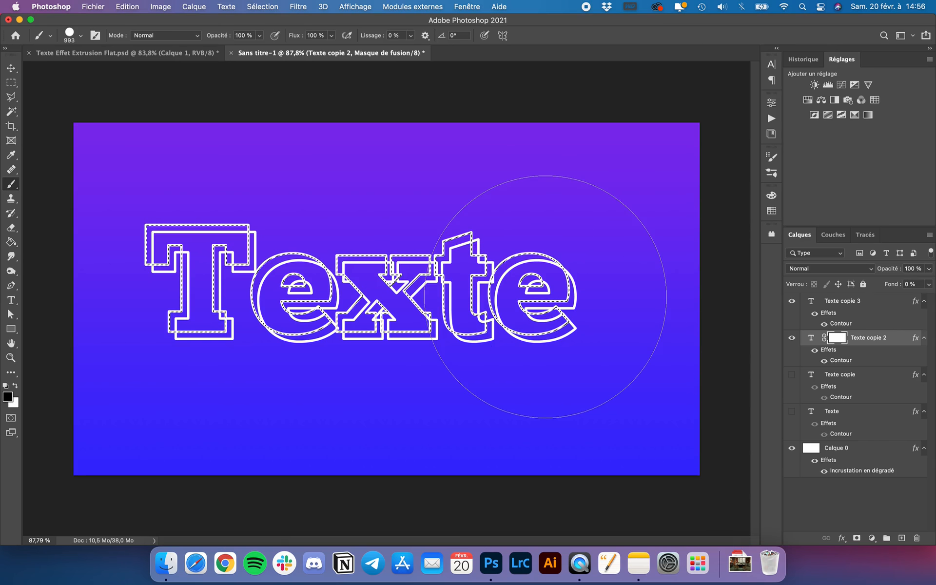
mouse_move(546, 297)
left_mouse_down()
mouse_move(210, 277)
mouse_move(170, 265)
mouse_move(397, 276)
mouse_move(313, 271)
mouse_move(564, 241)
mouse_move(562, 264)
left_mouse_up()
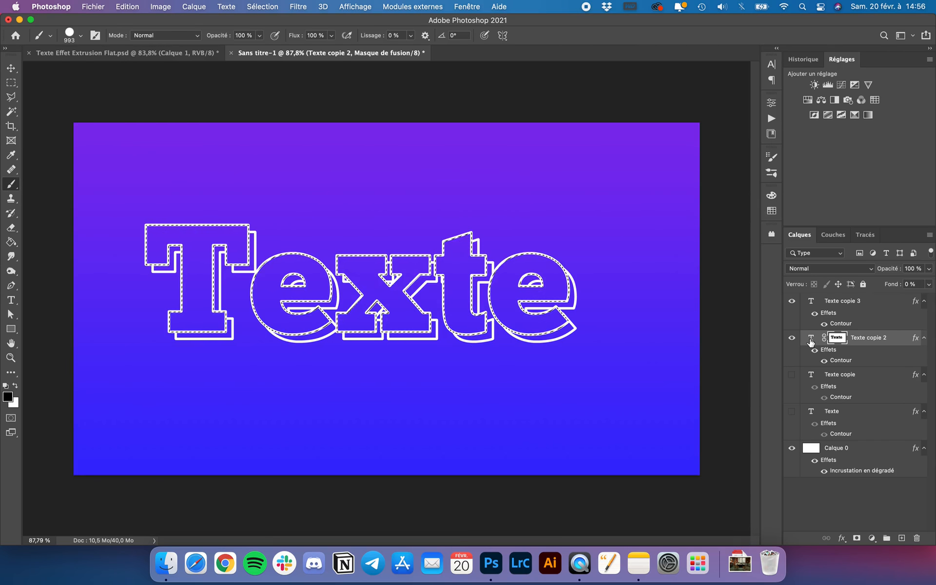
key("super+d")
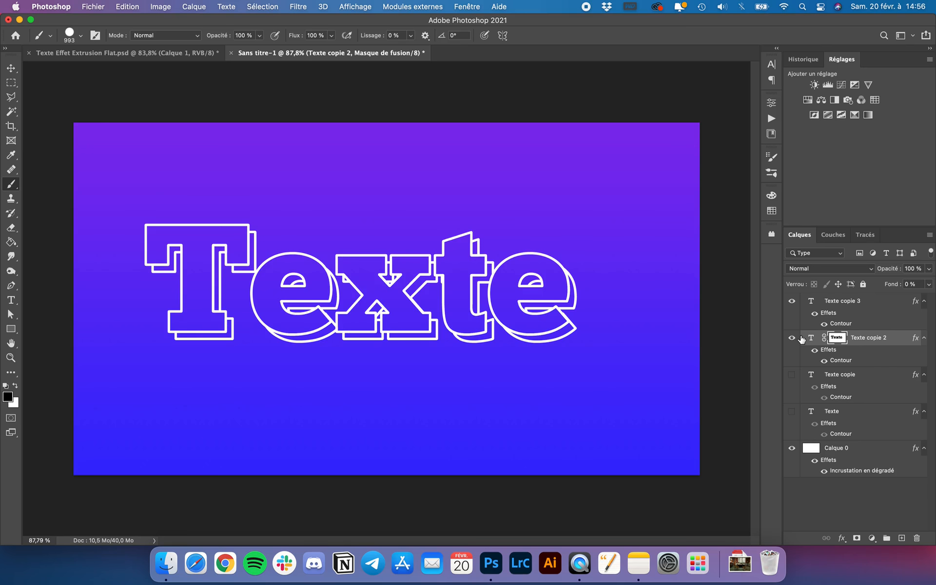
- Show the Texte copie layer and add a layer mask to it
left_click(793, 377)
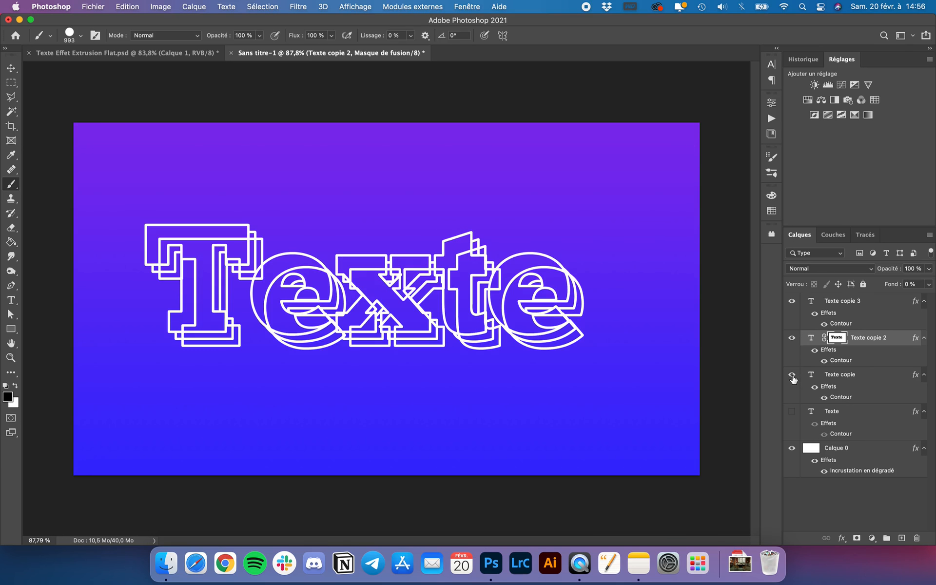
left_click(849, 379)
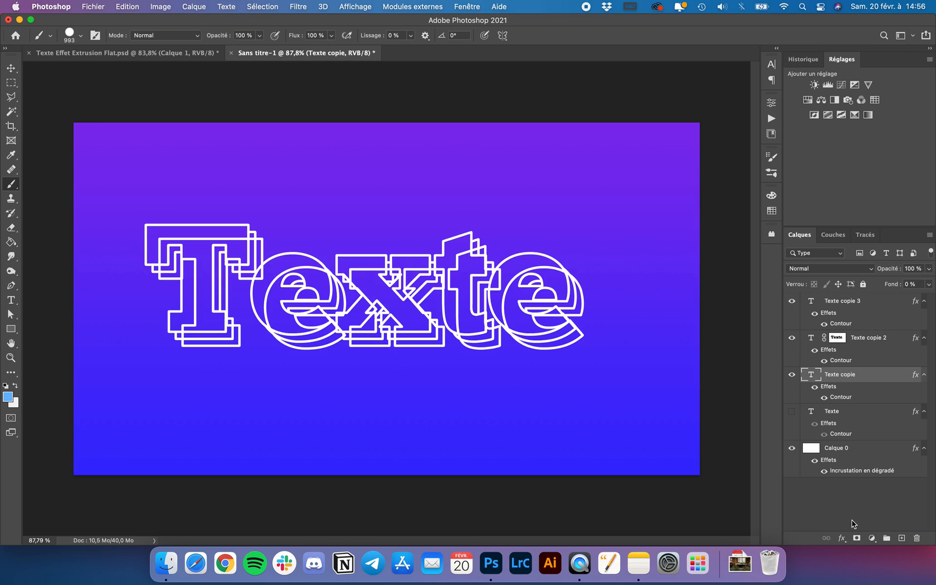
left_click(857, 540)
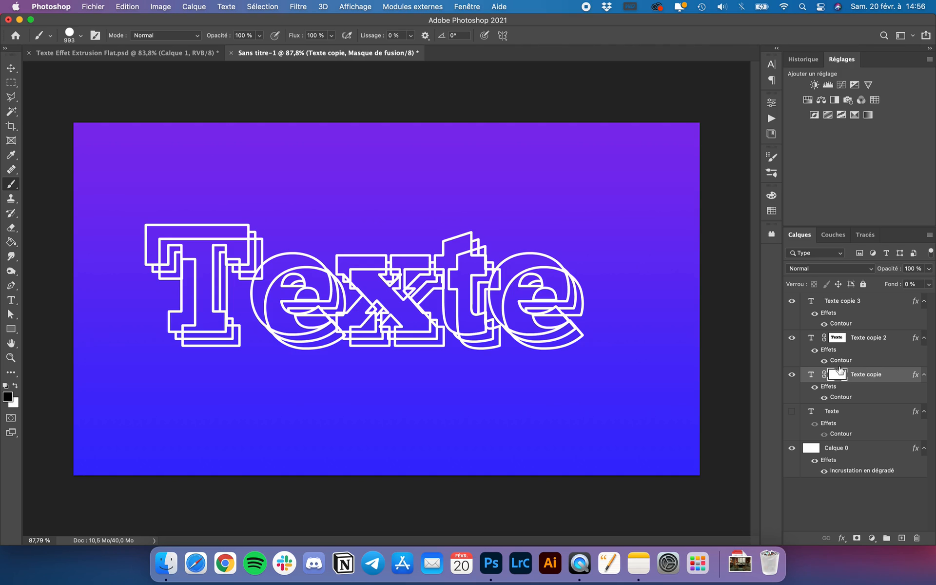
- On Texte copie's mask, paint black within the loaded letter shapes of Texte copie 3 and Texte copie 2, deselecting after each
left_click_drag(839, 377, 813, 305)
left_click(812, 302, "super")
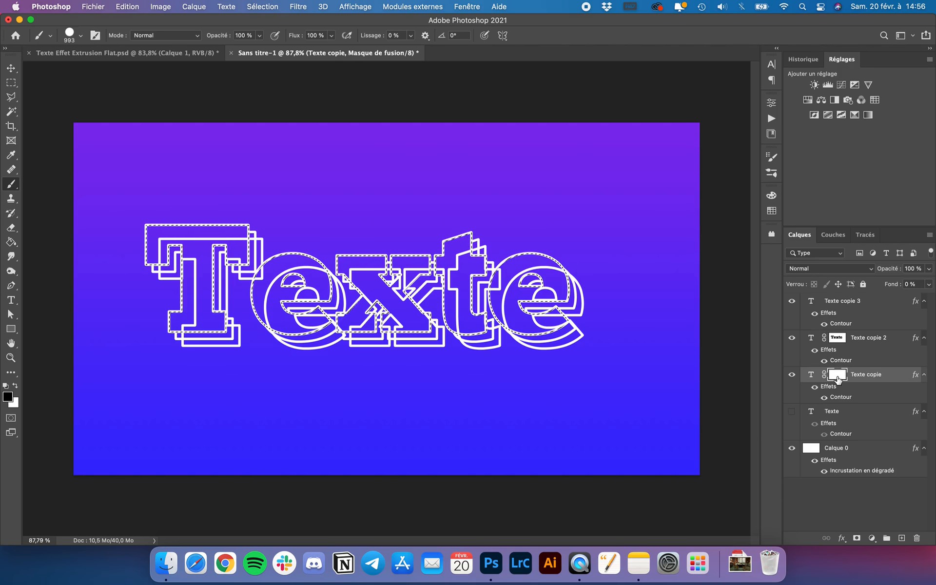
mouse_move(585, 289)
left_mouse_down()
mouse_move(344, 198)
mouse_move(119, 226)
left_mouse_up()
mouse_move(228, 246)
left_mouse_down()
mouse_move(418, 188)
mouse_move(366, 335)
mouse_move(617, 240)
mouse_move(622, 304)
left_mouse_up()
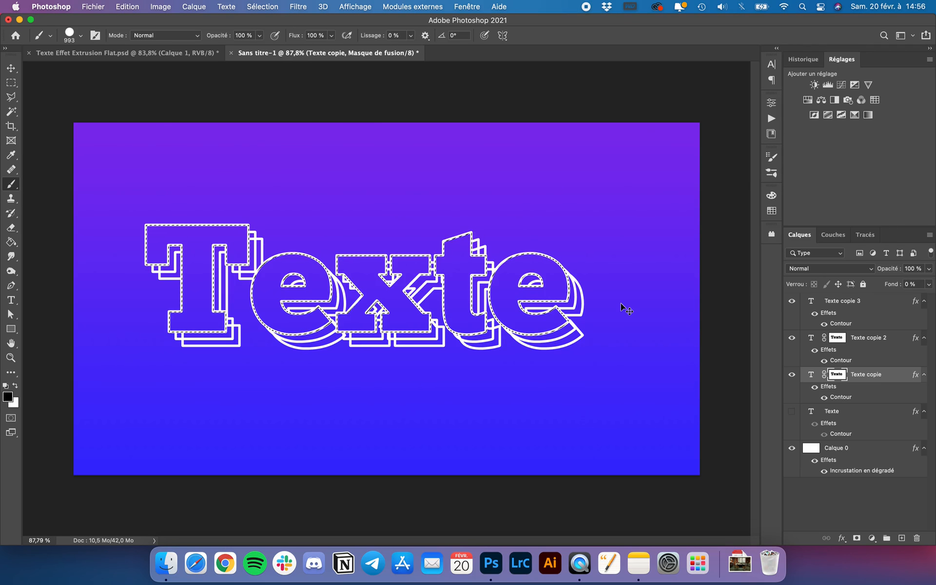
key("super+d")
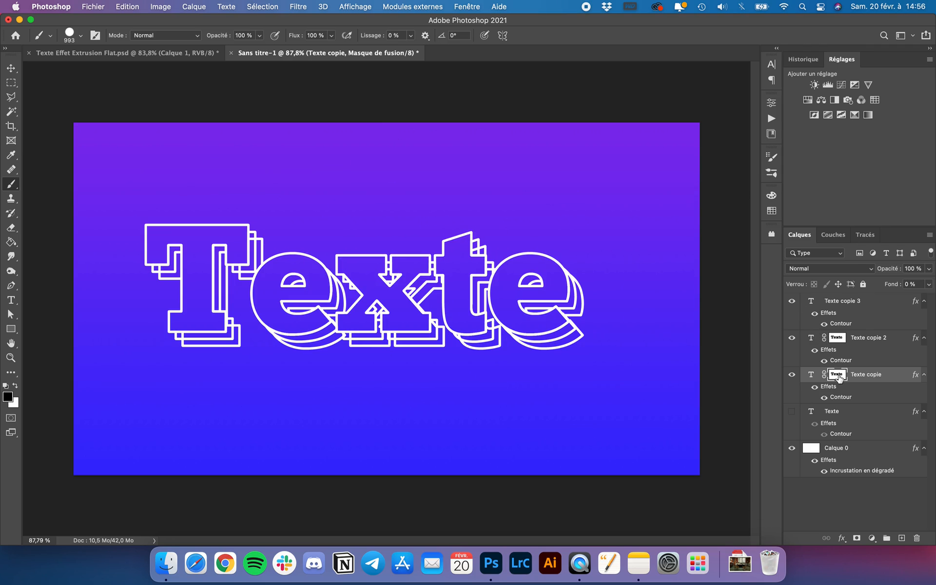
left_click(812, 342, "super")
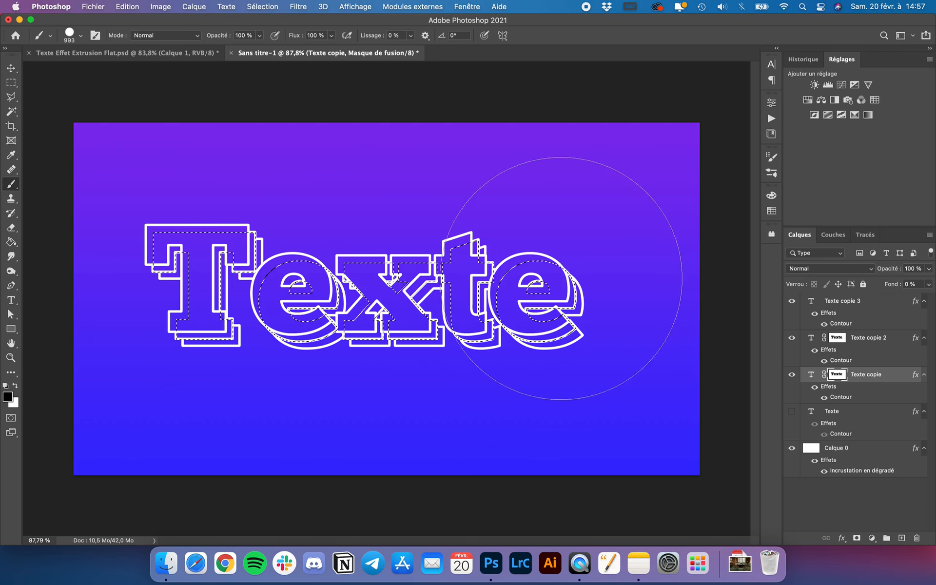
key("super+d")
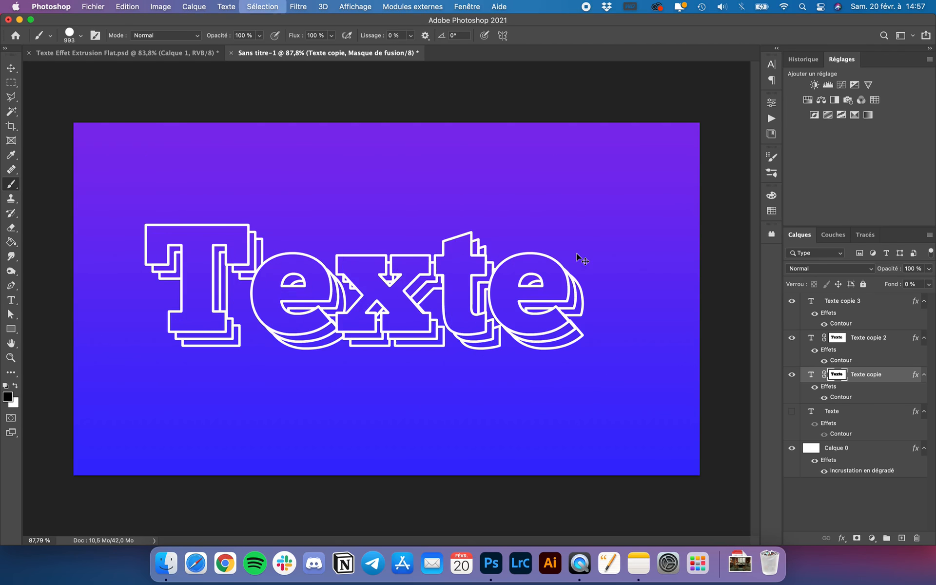
- Show the original Texte layer and add a layer mask to it
left_click(794, 412)
left_click(849, 422)
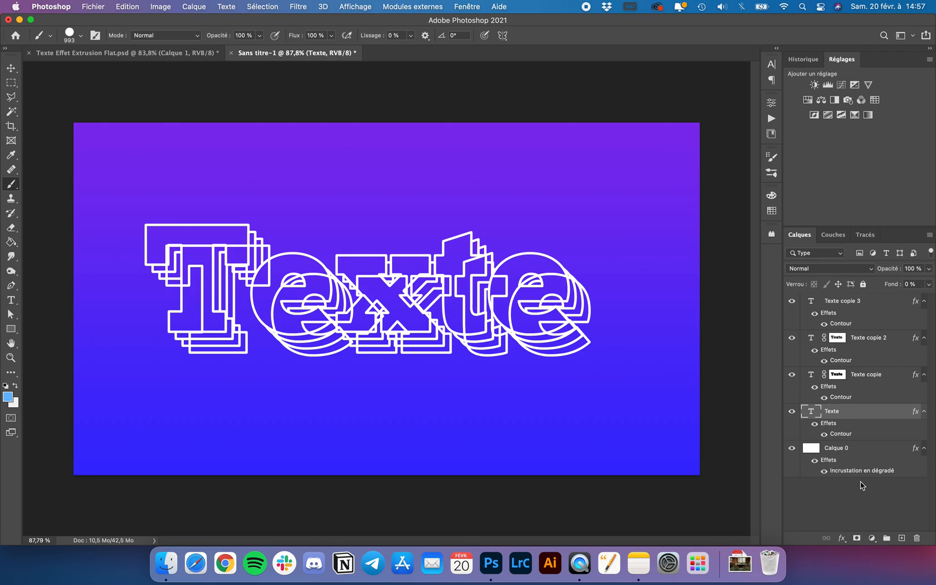
left_click(857, 539)
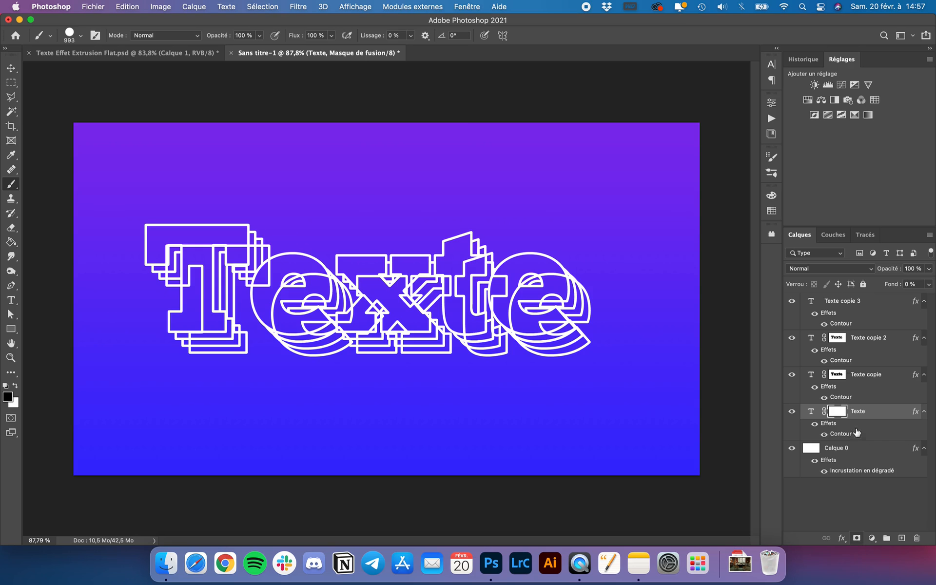
- On Texte's mask, paint black within the loaded letter shapes of Texte copie 3, Texte copie 2 and Texte copie, deselecting after each
left_click(812, 303, "super")
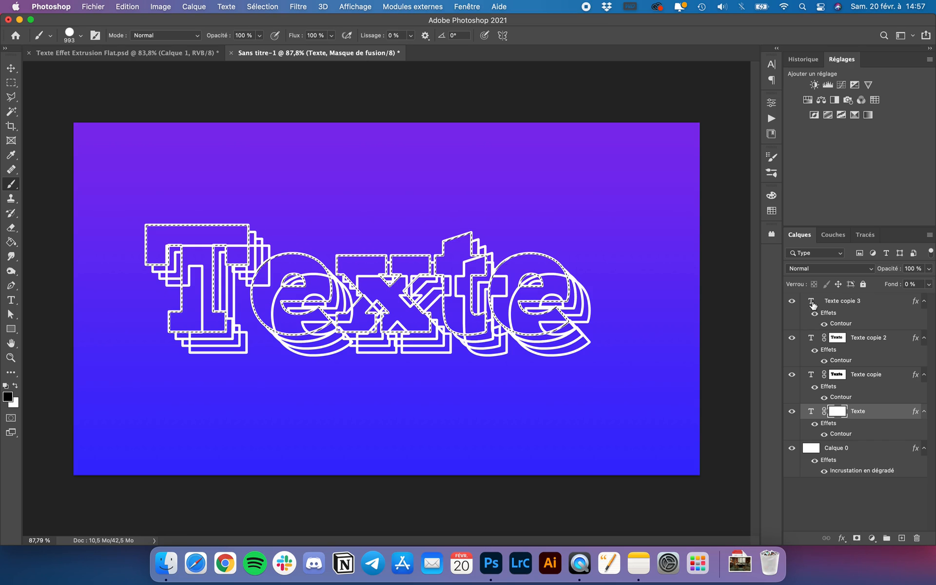
mouse_move(557, 300)
left_mouse_down()
mouse_move(389, 301)
mouse_move(385, 343)
mouse_move(621, 324)
mouse_move(595, 292)
mouse_move(199, 261)
mouse_move(554, 261)
left_mouse_up()
key("super+d")
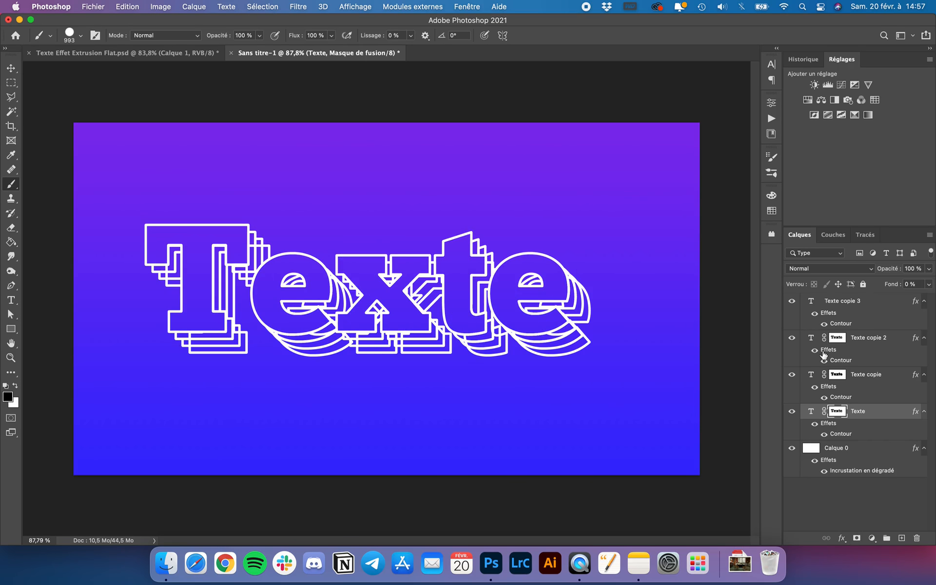
left_click(813, 340, "super")
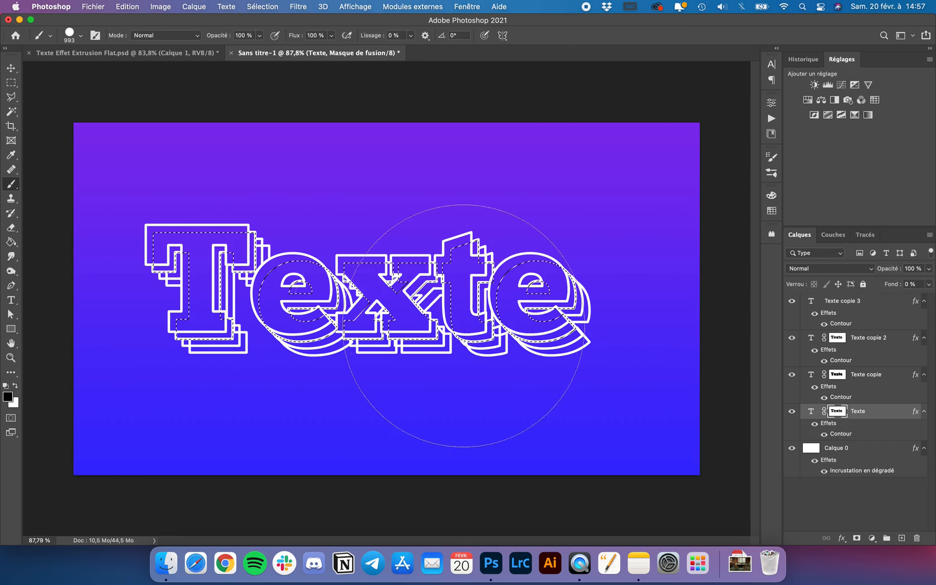
key("super+d")
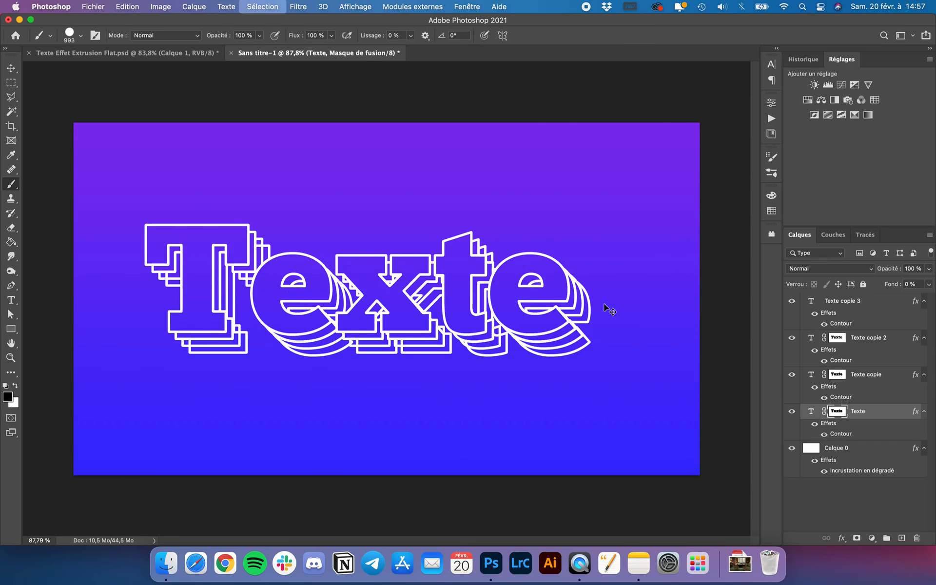
left_click(812, 376, "super")
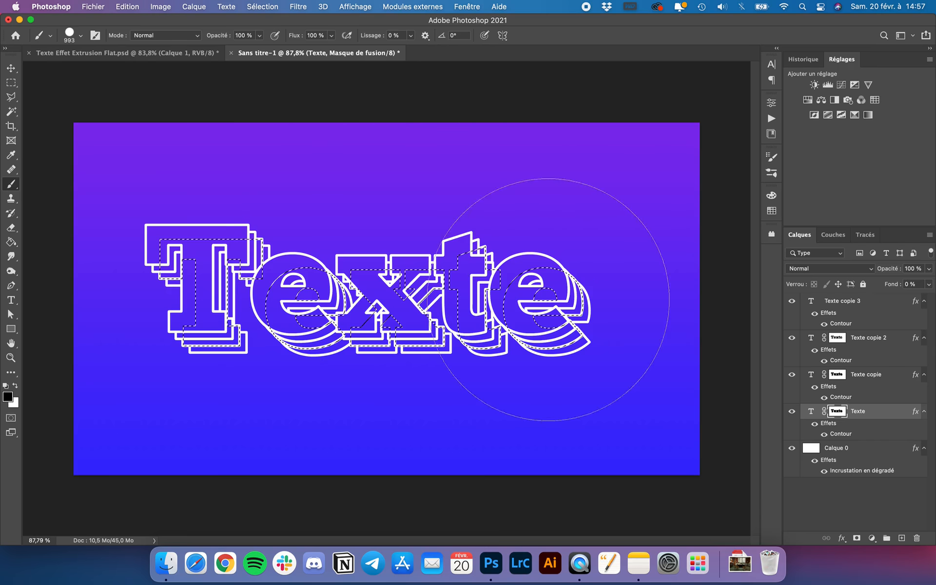
key("super+d")
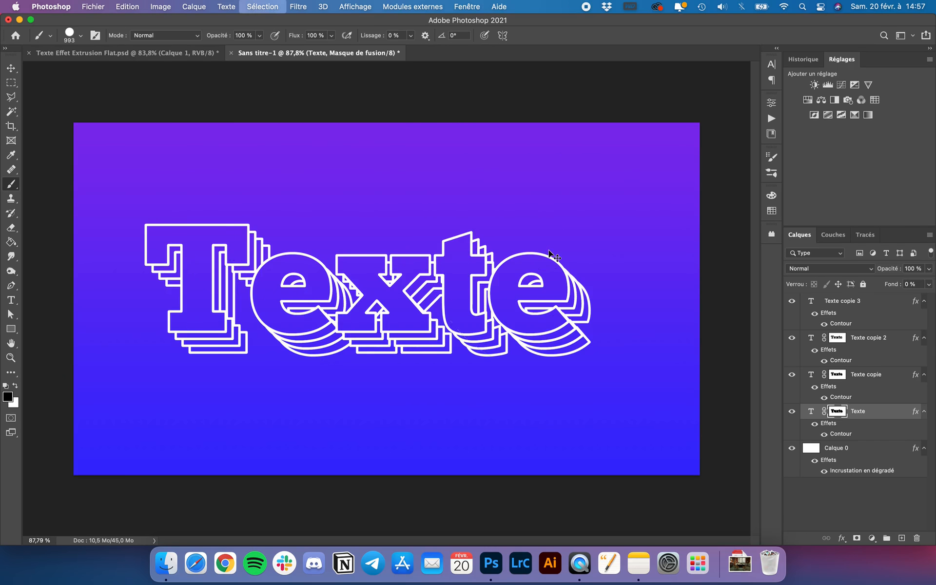
- Group the four text layers, from Texte copie 3 down to Texte, and name the group Texte
left_click(10, 69)
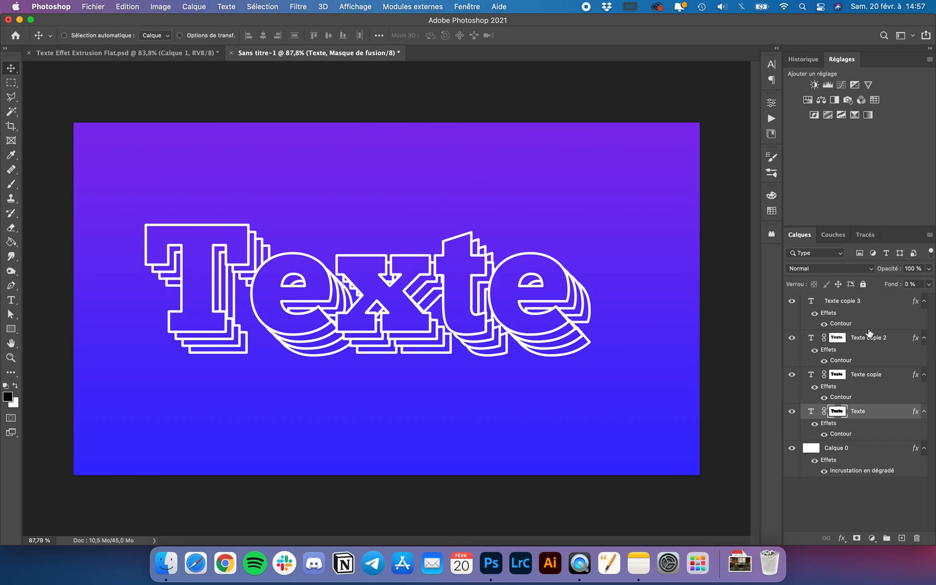
left_click(846, 303)
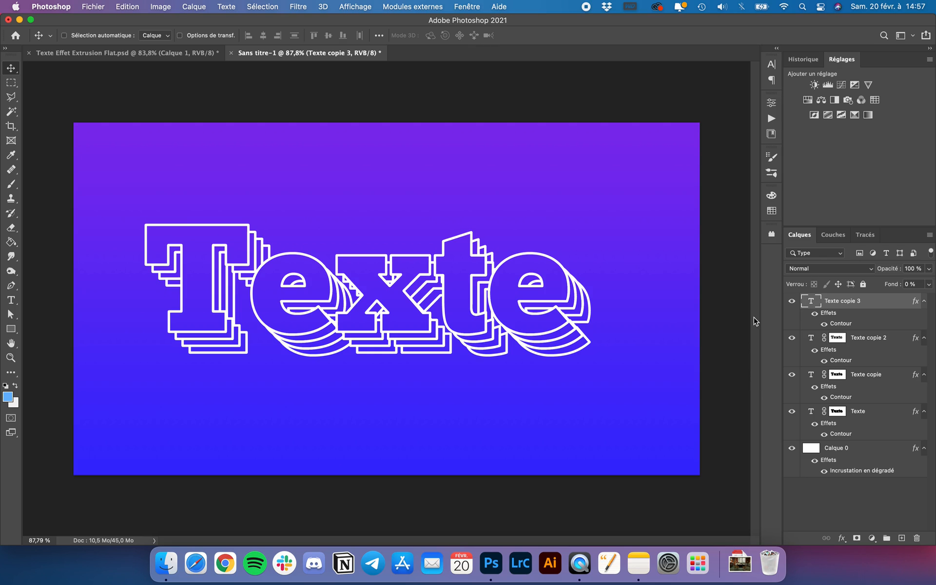
left_click(862, 414, "shift")
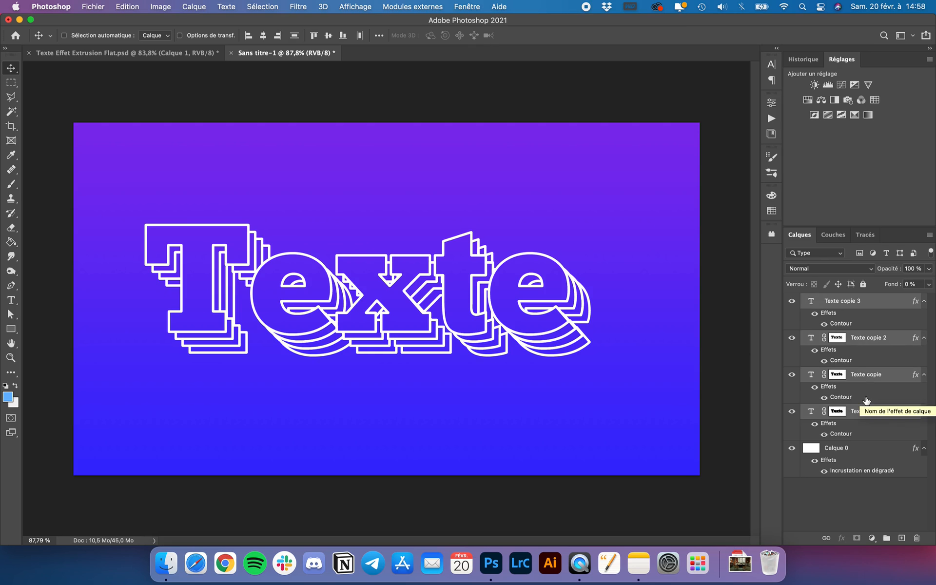
left_click(887, 538)
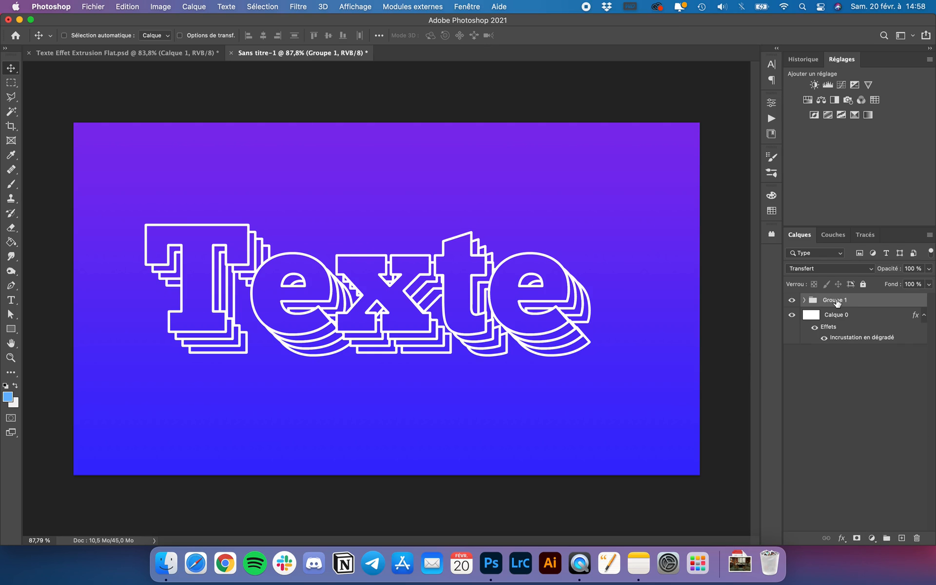
type("Texte")
key("Return")
- Centre the Texte group horizontally and vertically on the whole canvas, clearing the selection when done
key("super+a")
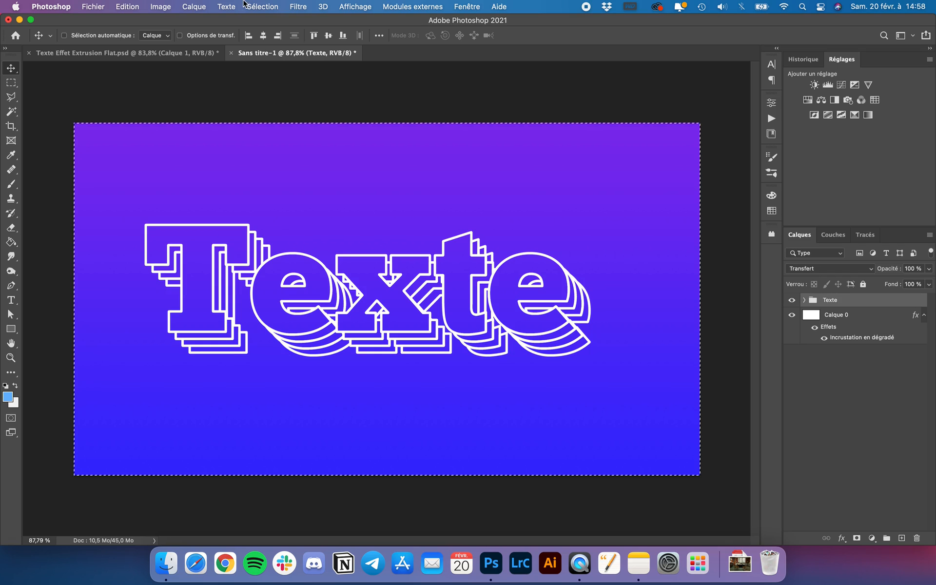
left_click(263, 35)
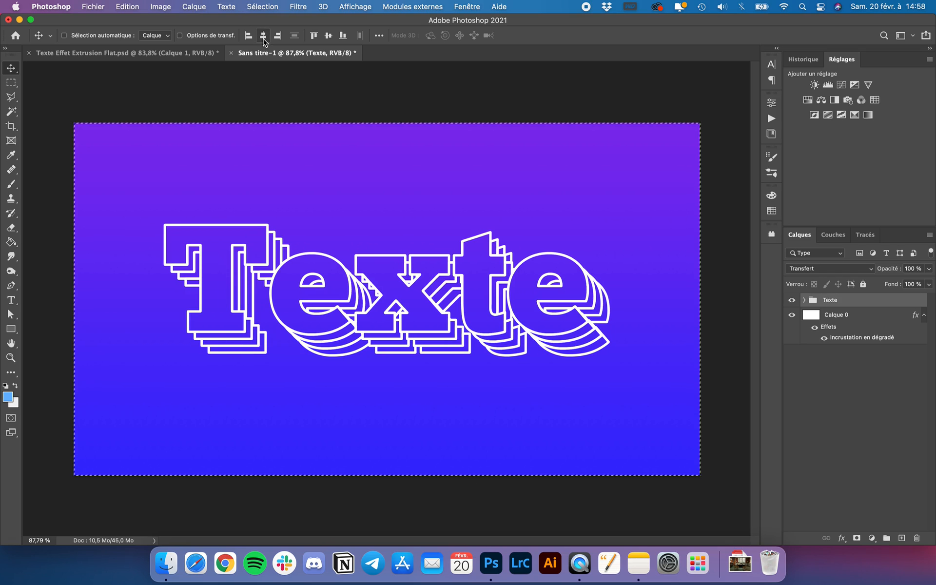
left_click(328, 36)
key("super+d")
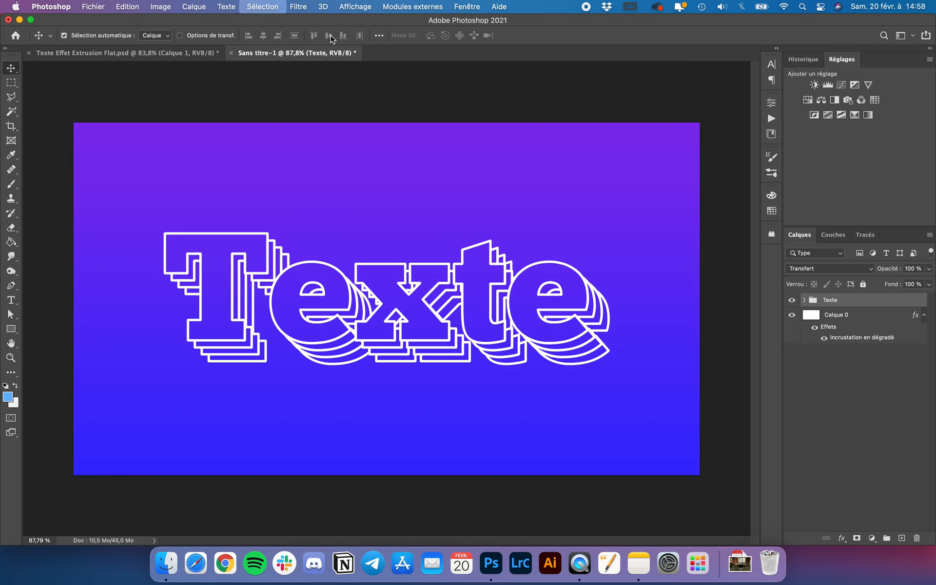
scroll(370, 233, "down", 3)
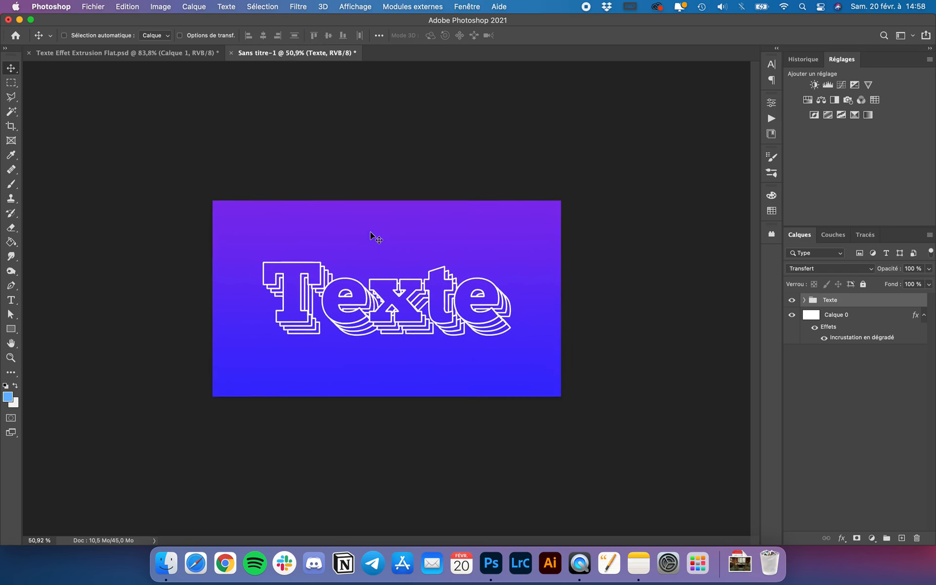
scroll(370, 232, "down", 1)
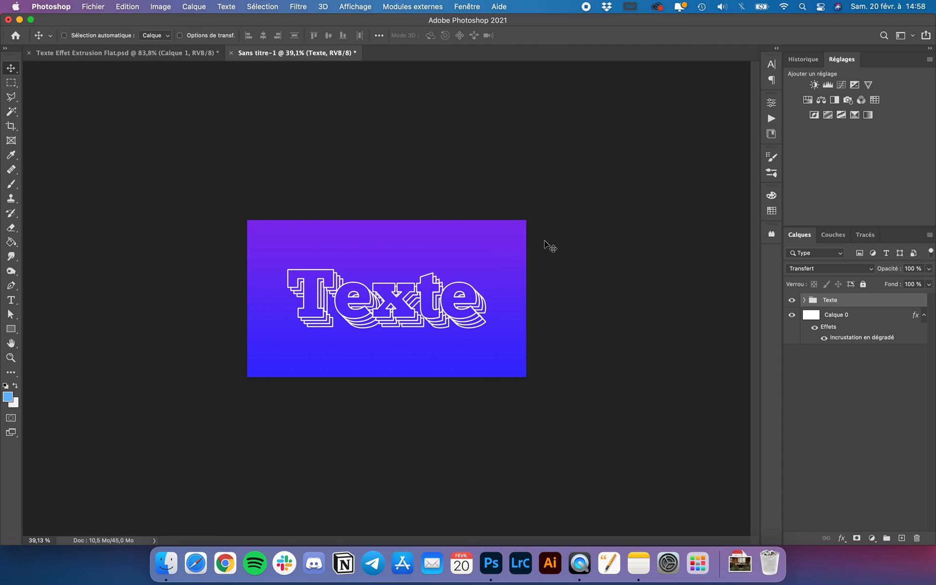
scroll(560, 246, "up", 5)
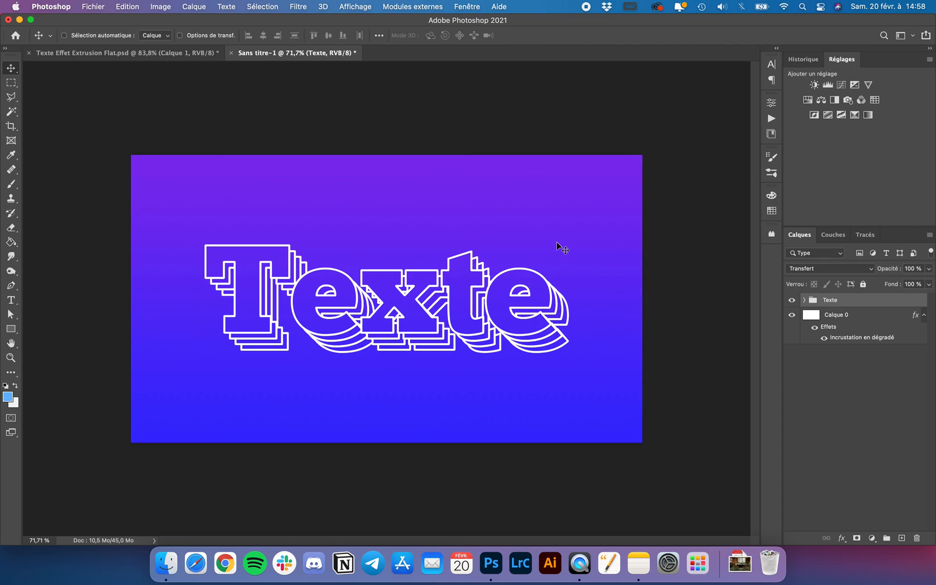